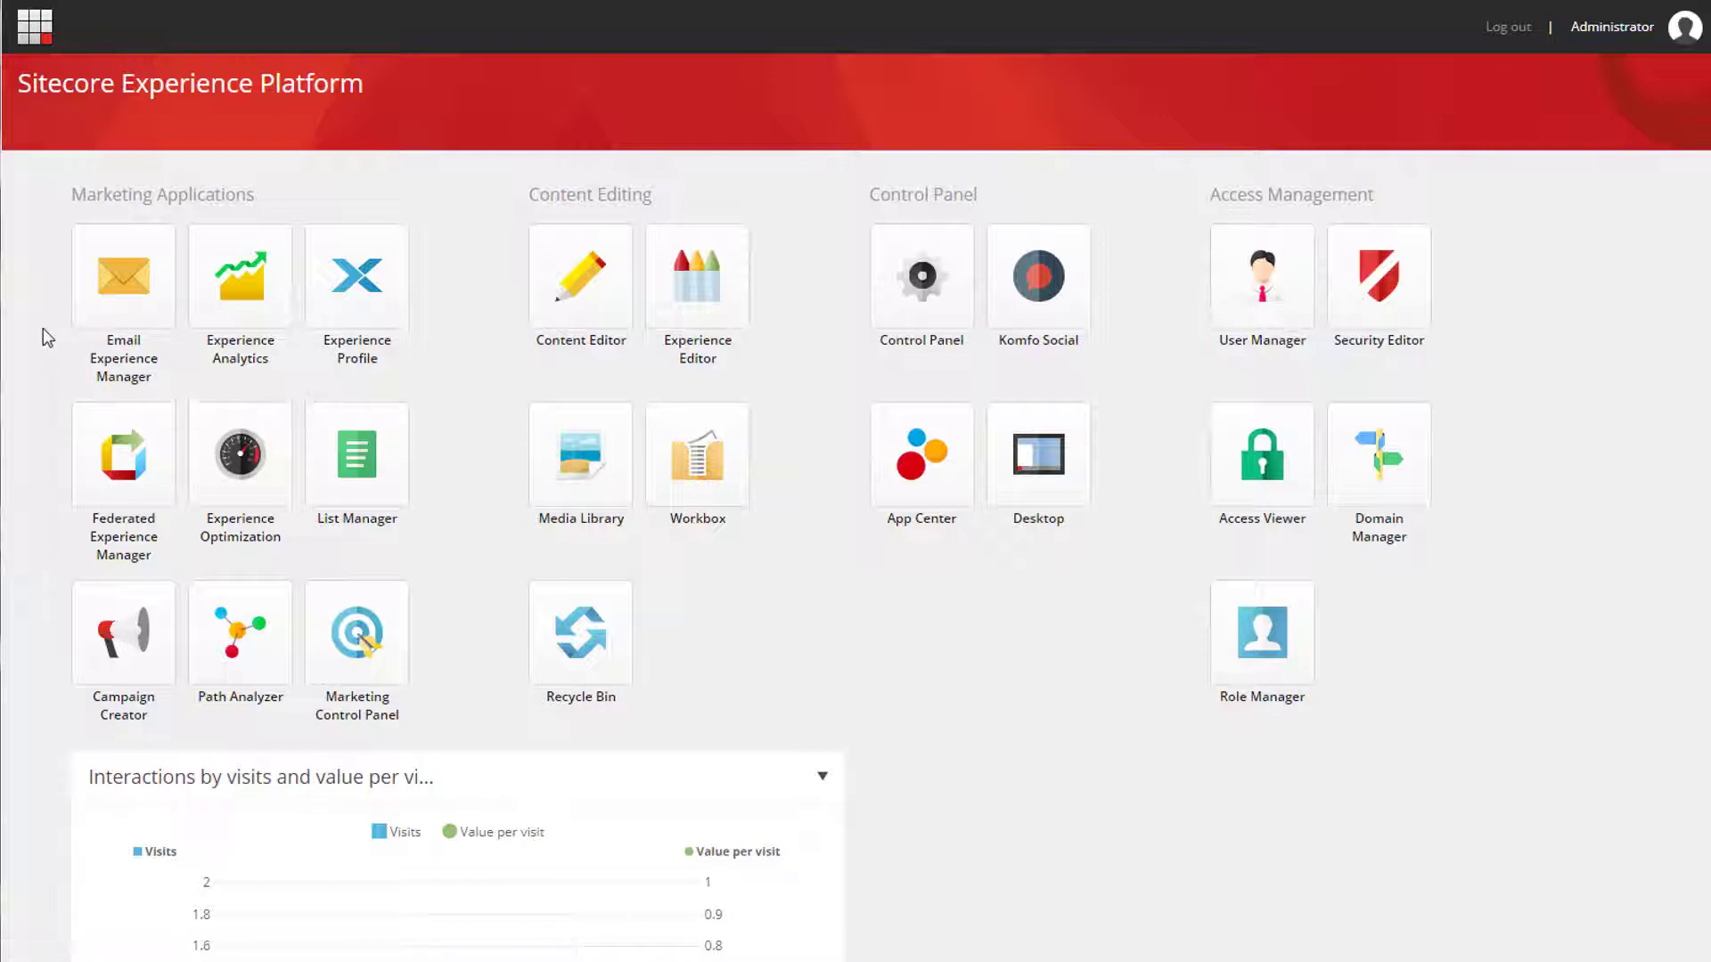
# In Email Experience Manager, look over the Regular email campaign templates, cancel, and return to the Launchpad.
pyautogui.click(120, 288)
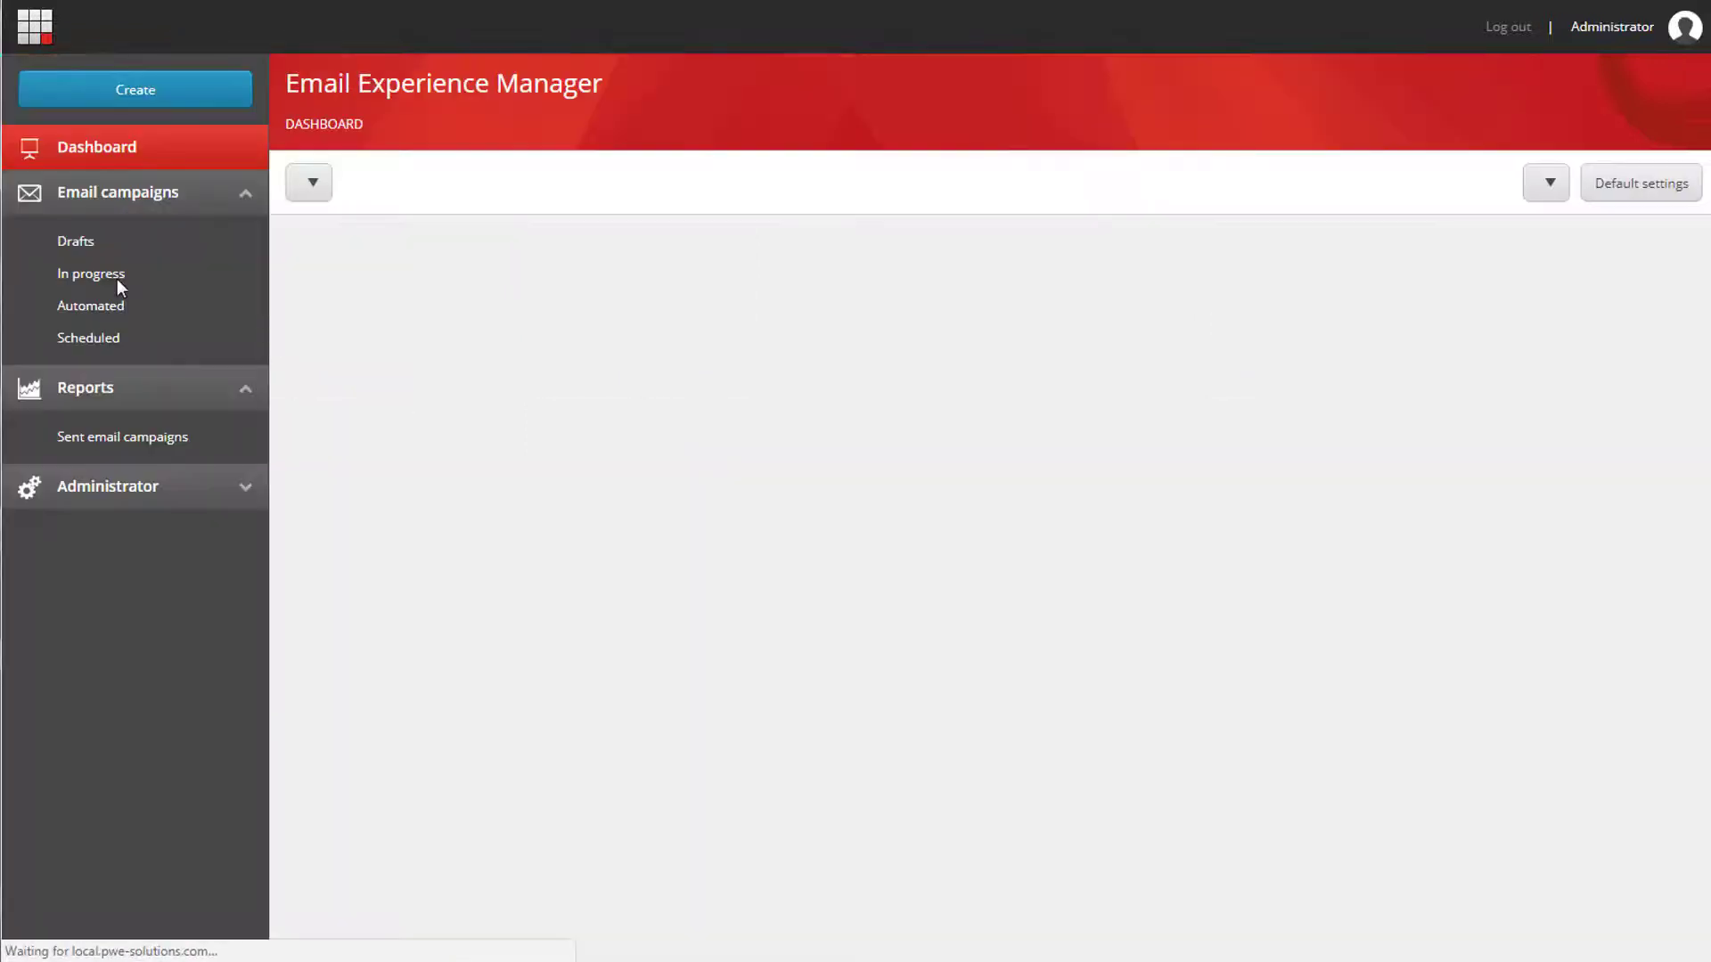
pyautogui.click(195, 107)
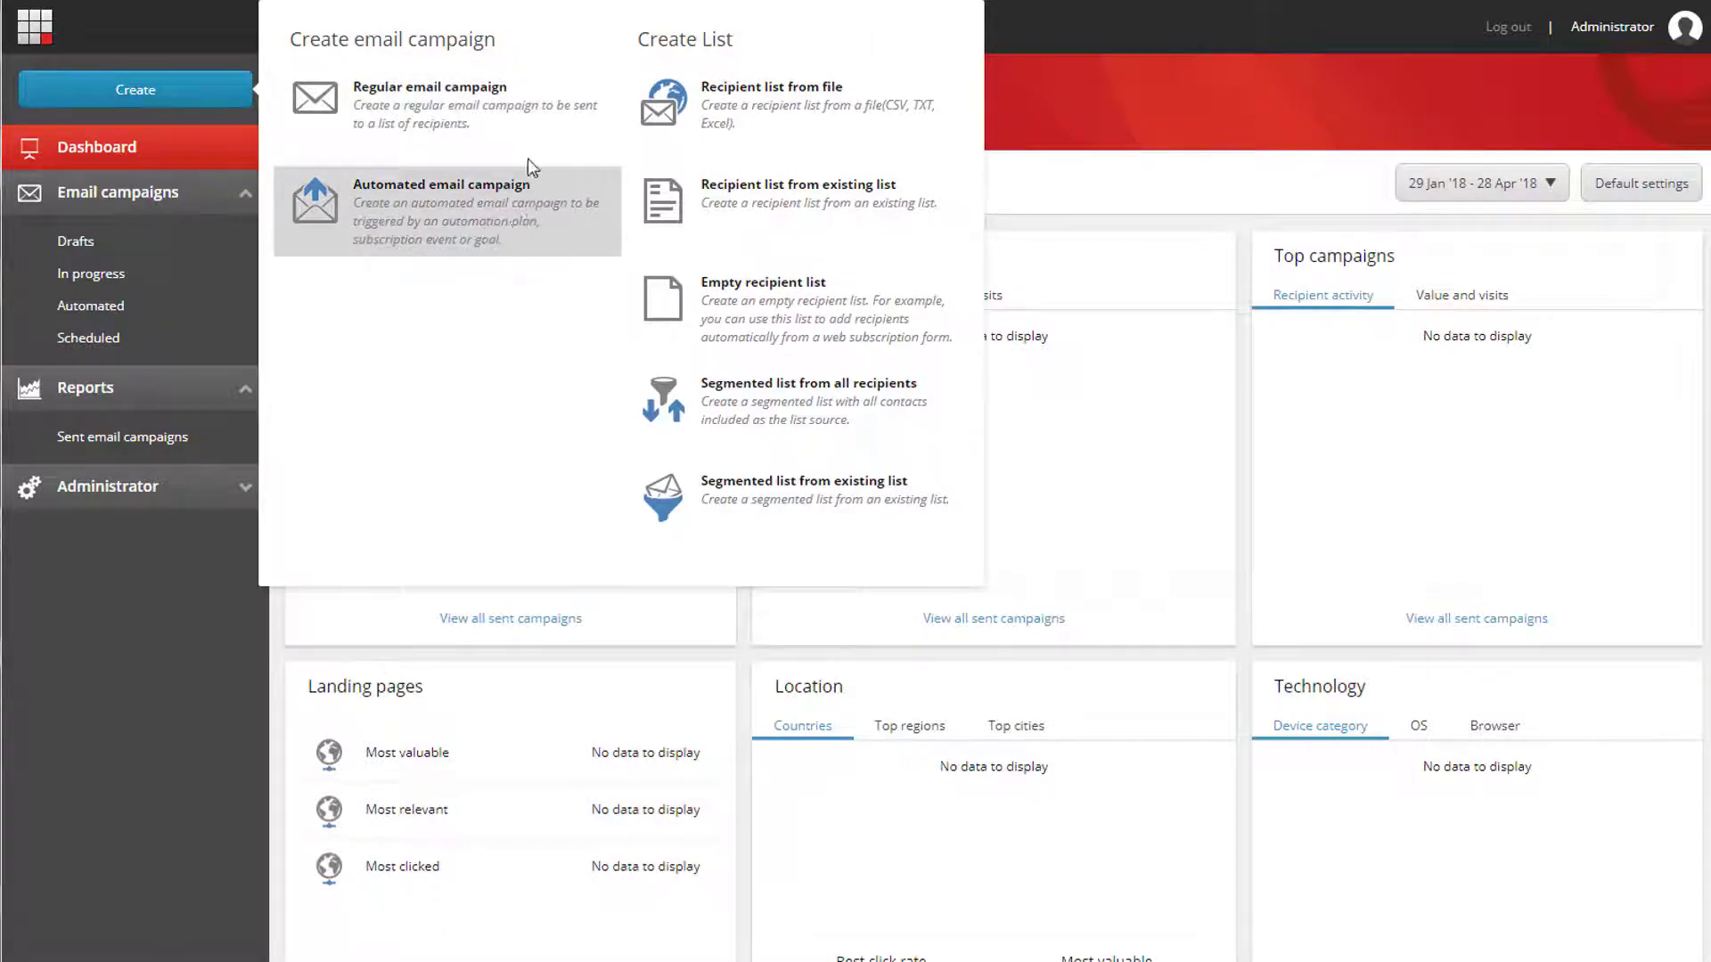
pyautogui.click(418, 113)
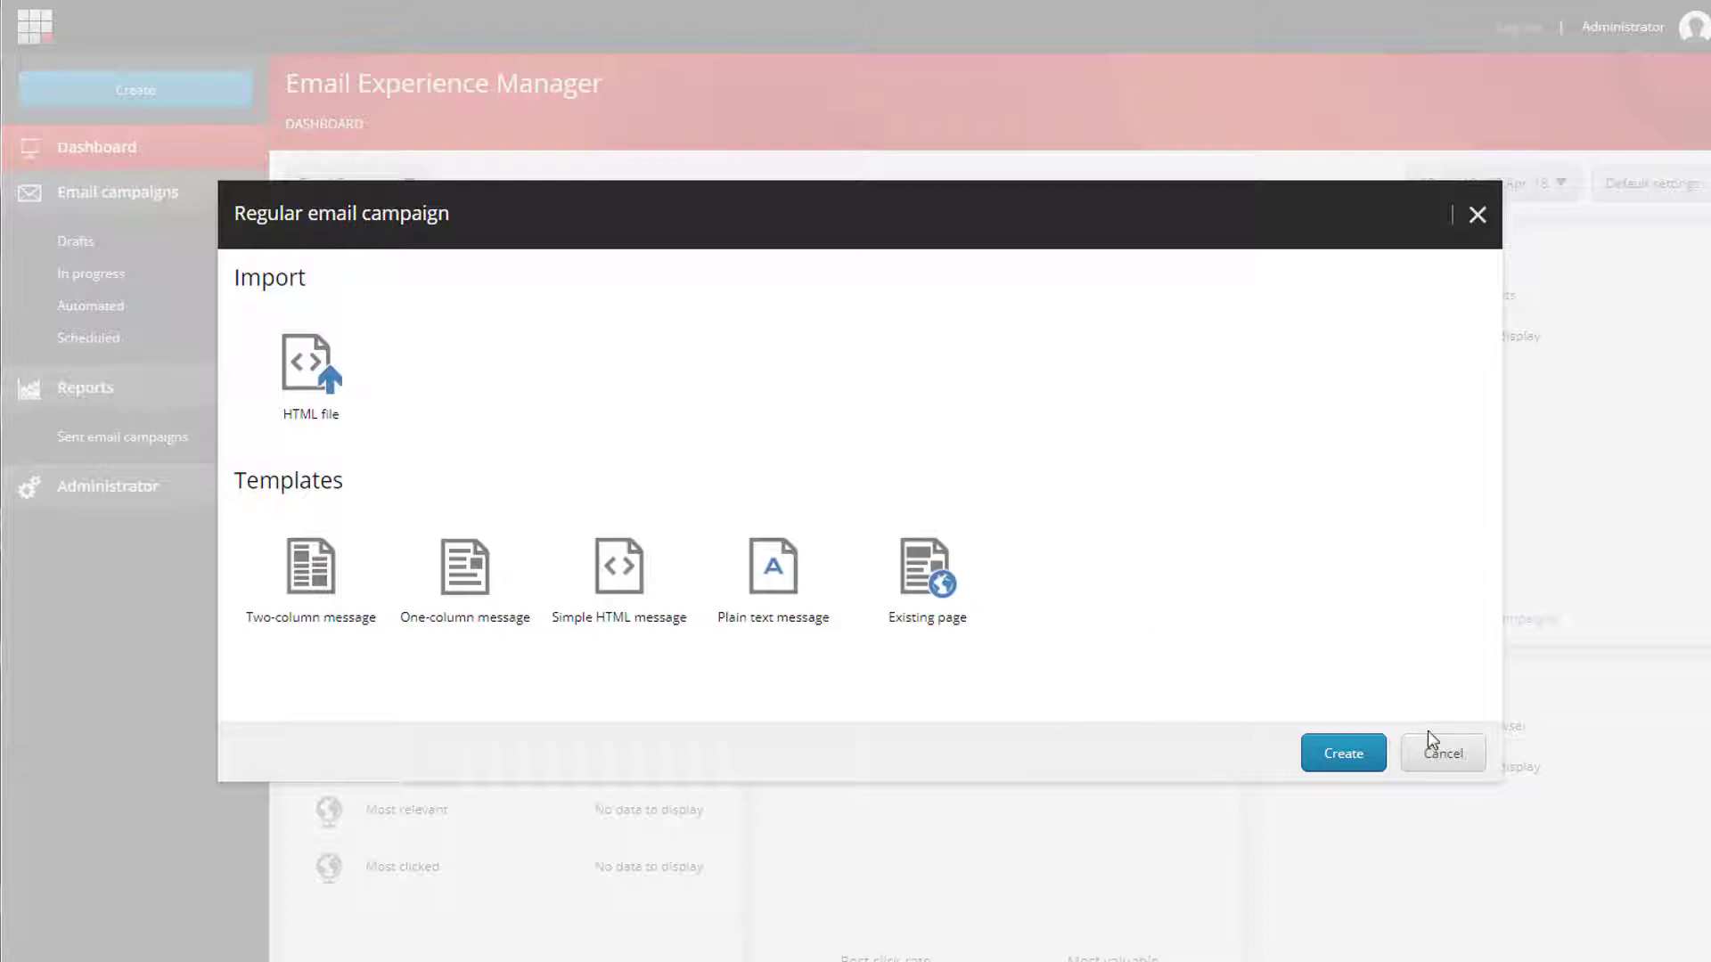
pyautogui.click(1443, 755)
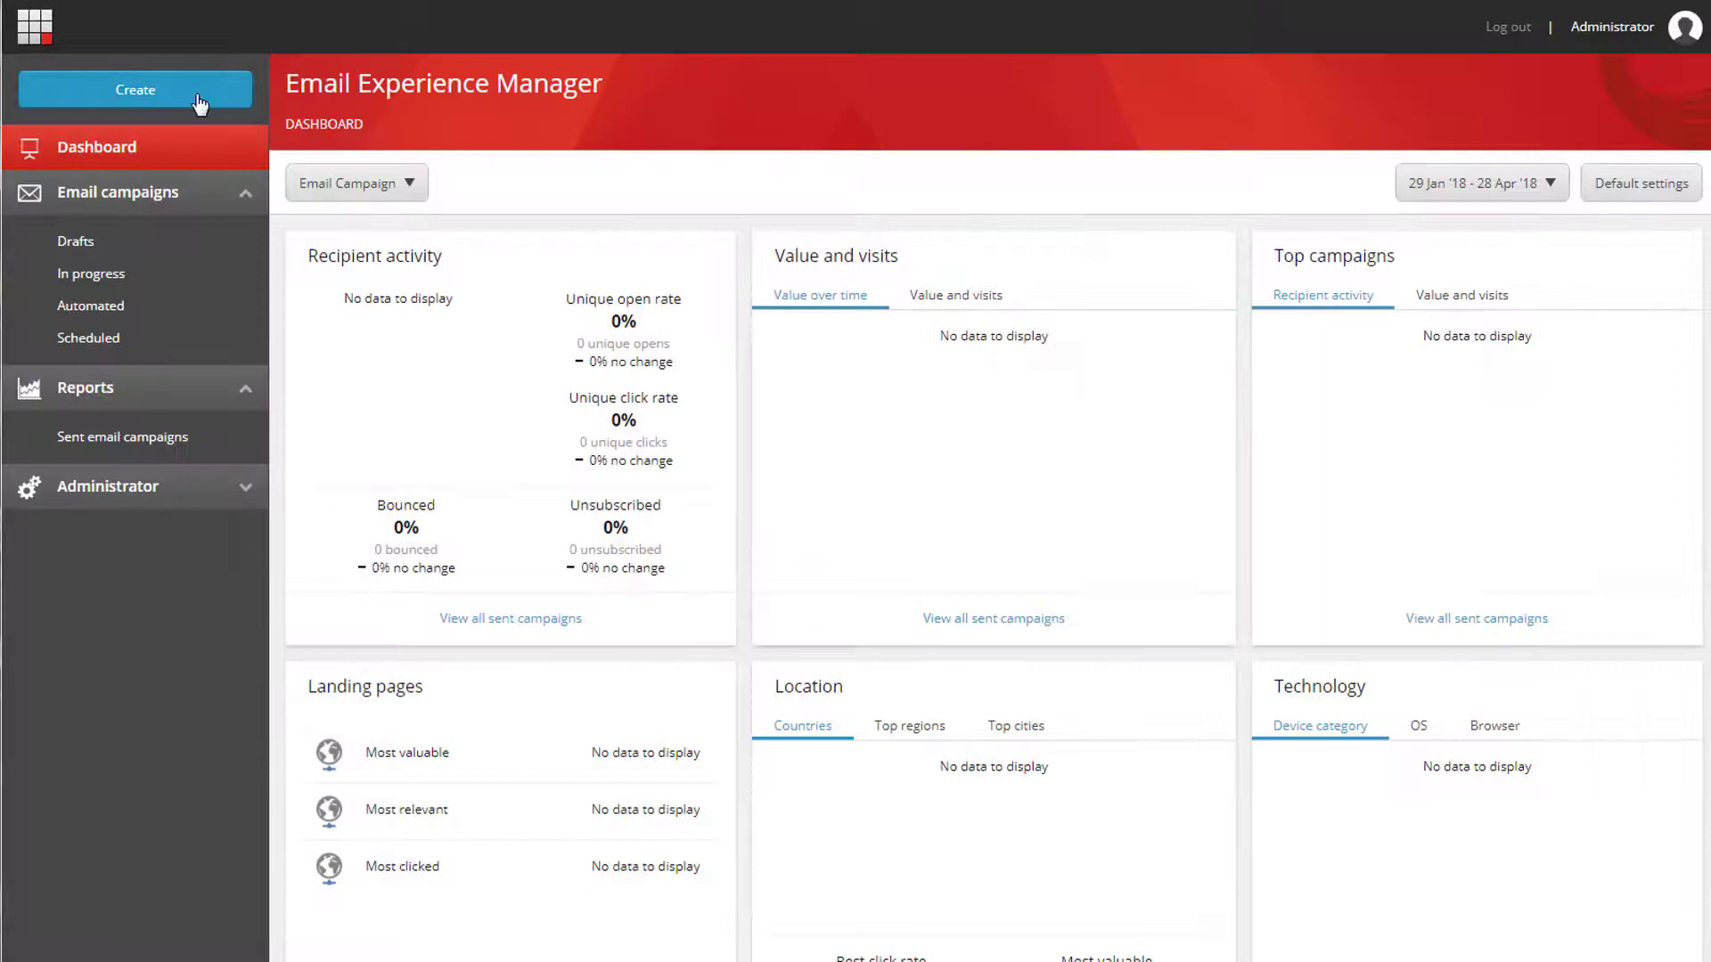
pyautogui.click(201, 104)
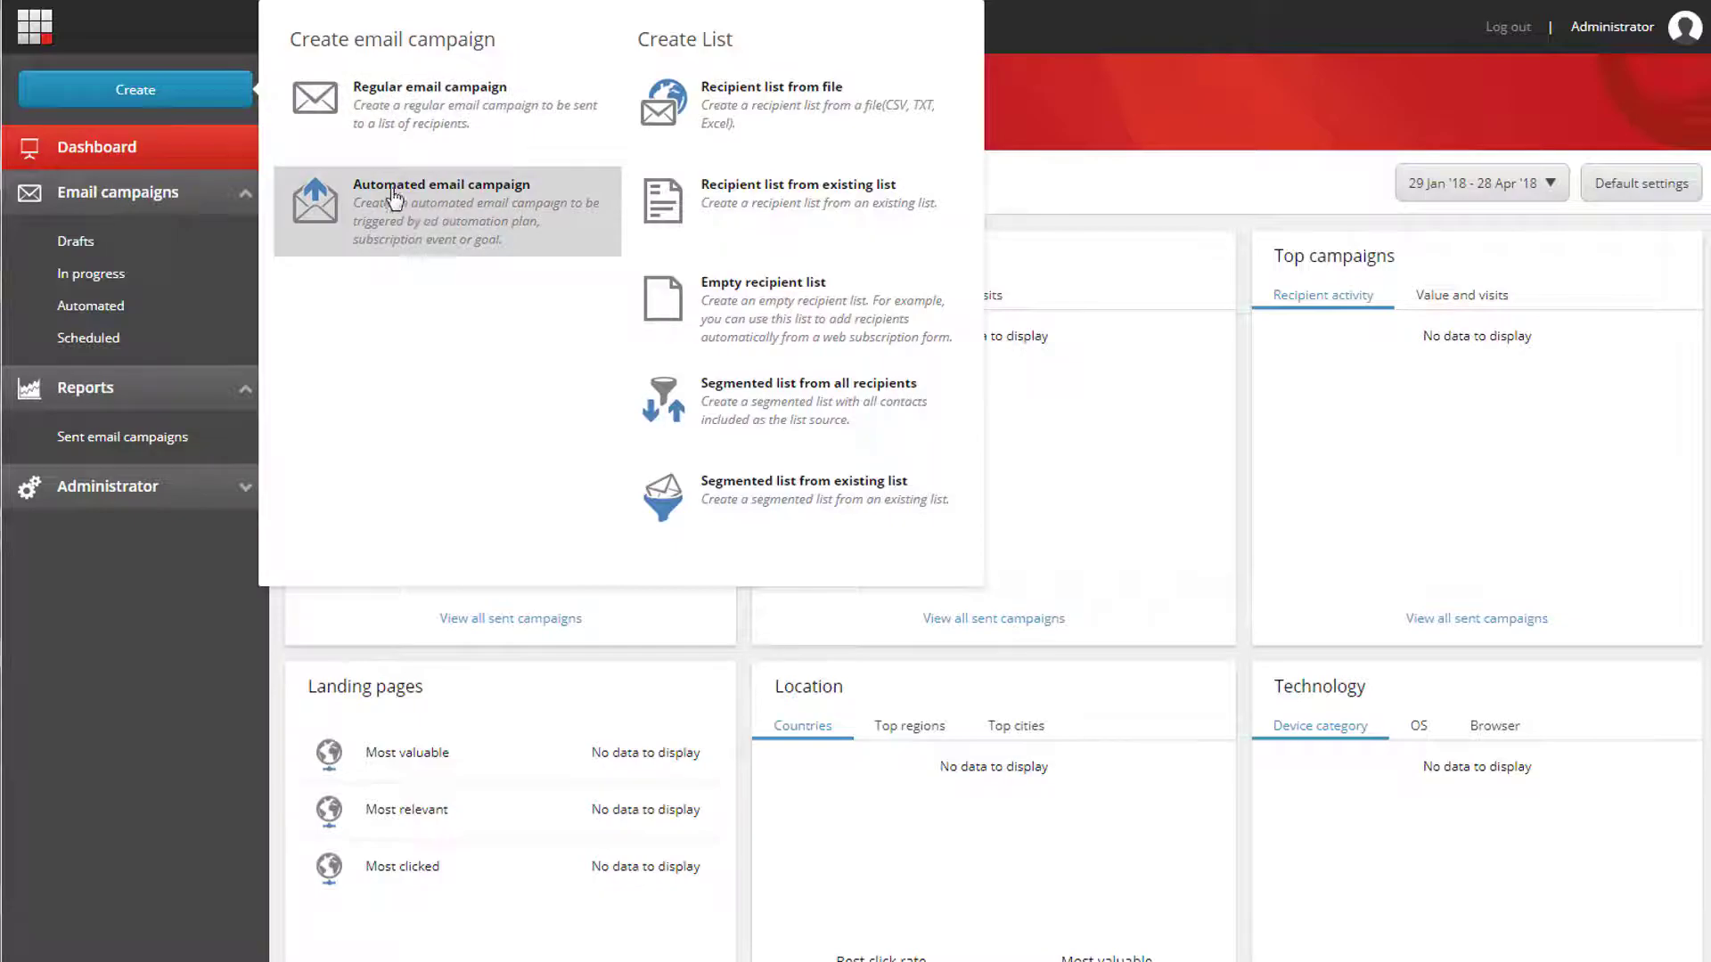
pyautogui.click(53, 41)
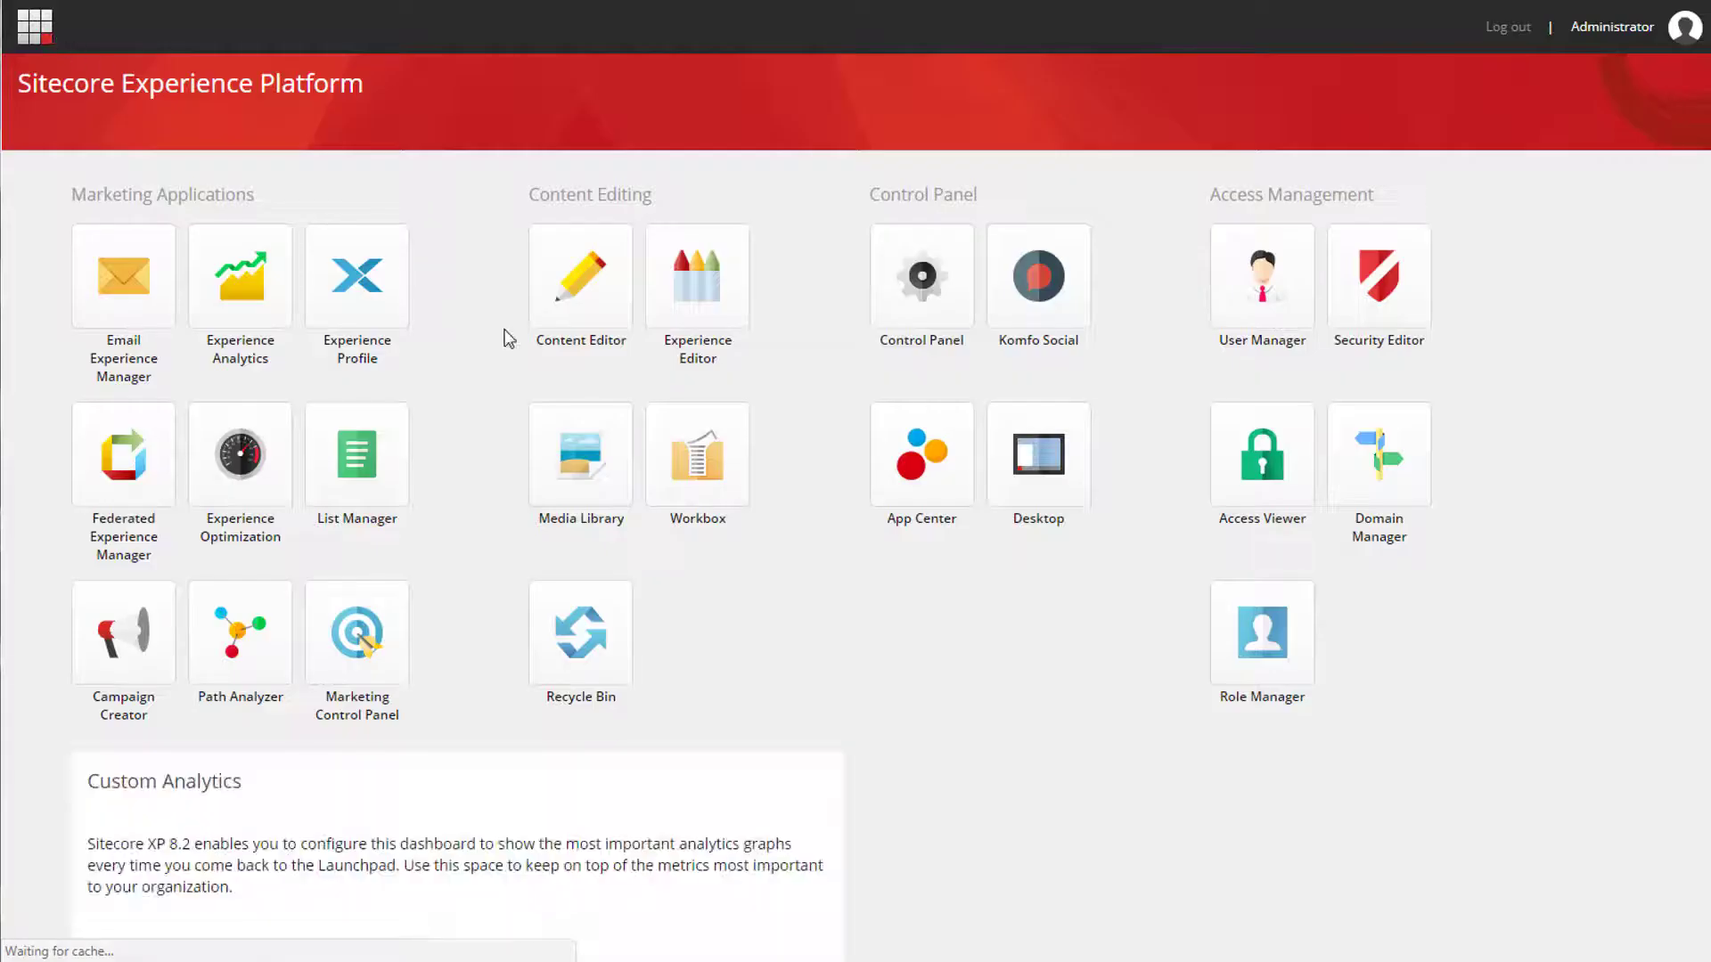
# Open Content Editor and expand Templates > Branches > Email Campaign > Messages.
pyautogui.click(560, 322)
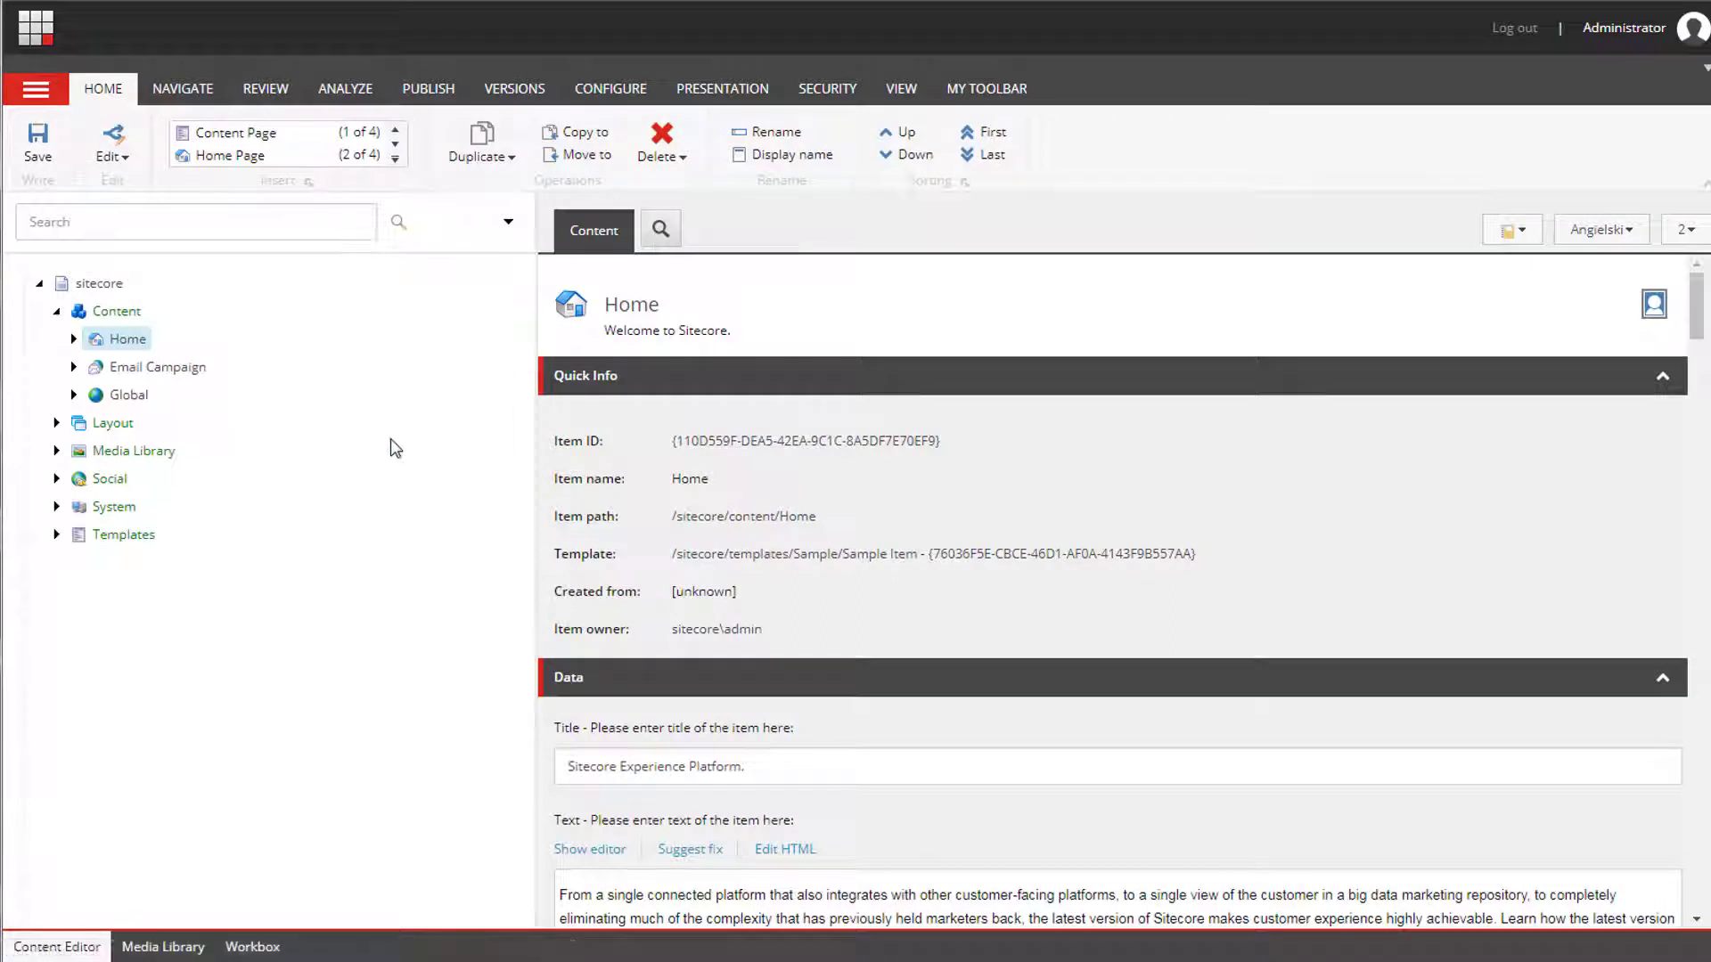
pyautogui.click(56, 533)
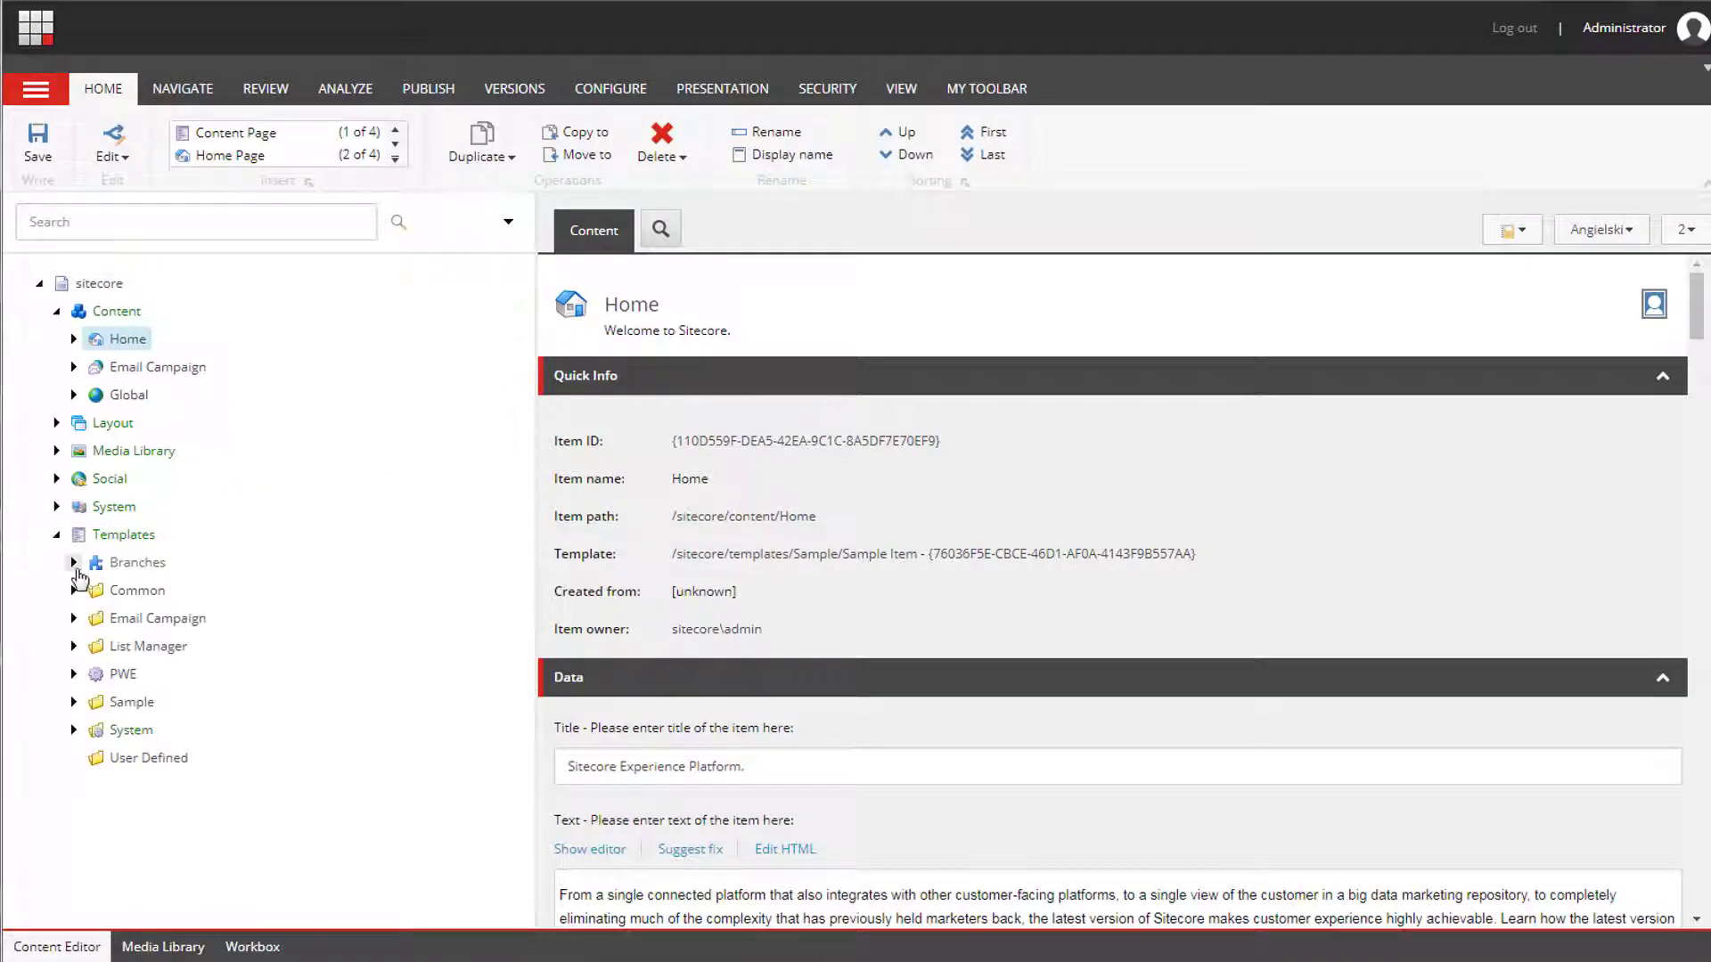
pyautogui.click(74, 564)
pyautogui.click(90, 590)
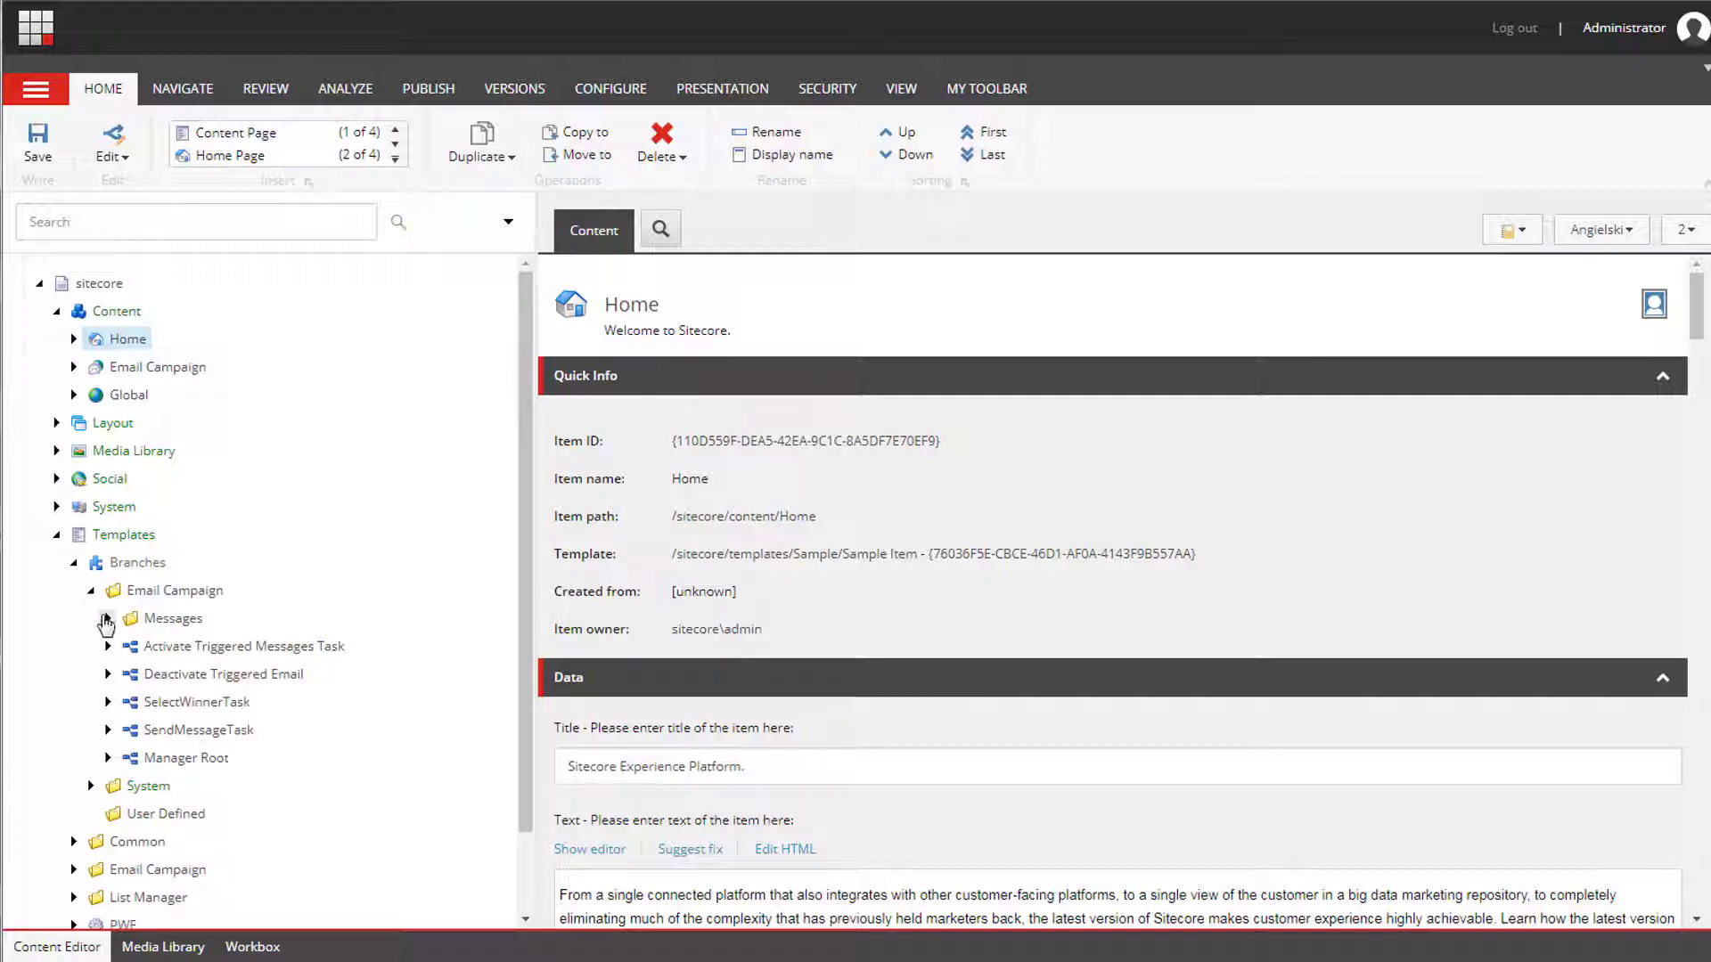
pyautogui.click(107, 618)
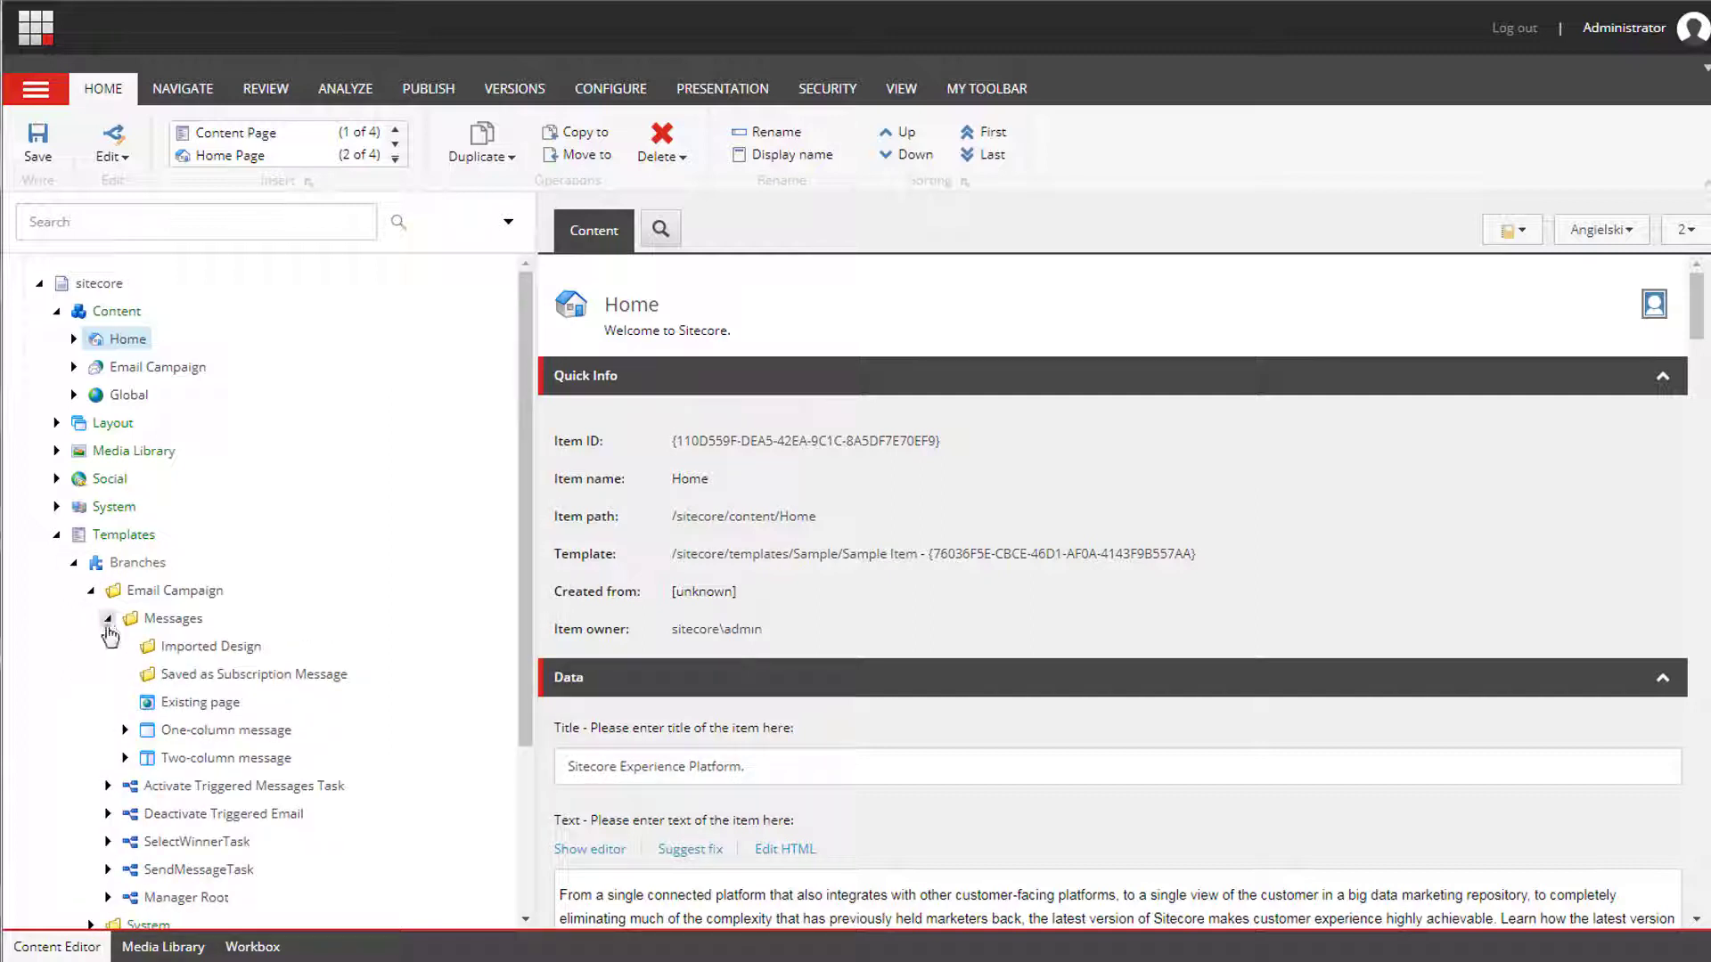
# Duplicate the One-column message branch as a new item named PWE.
pyautogui.rightClick(246, 742)
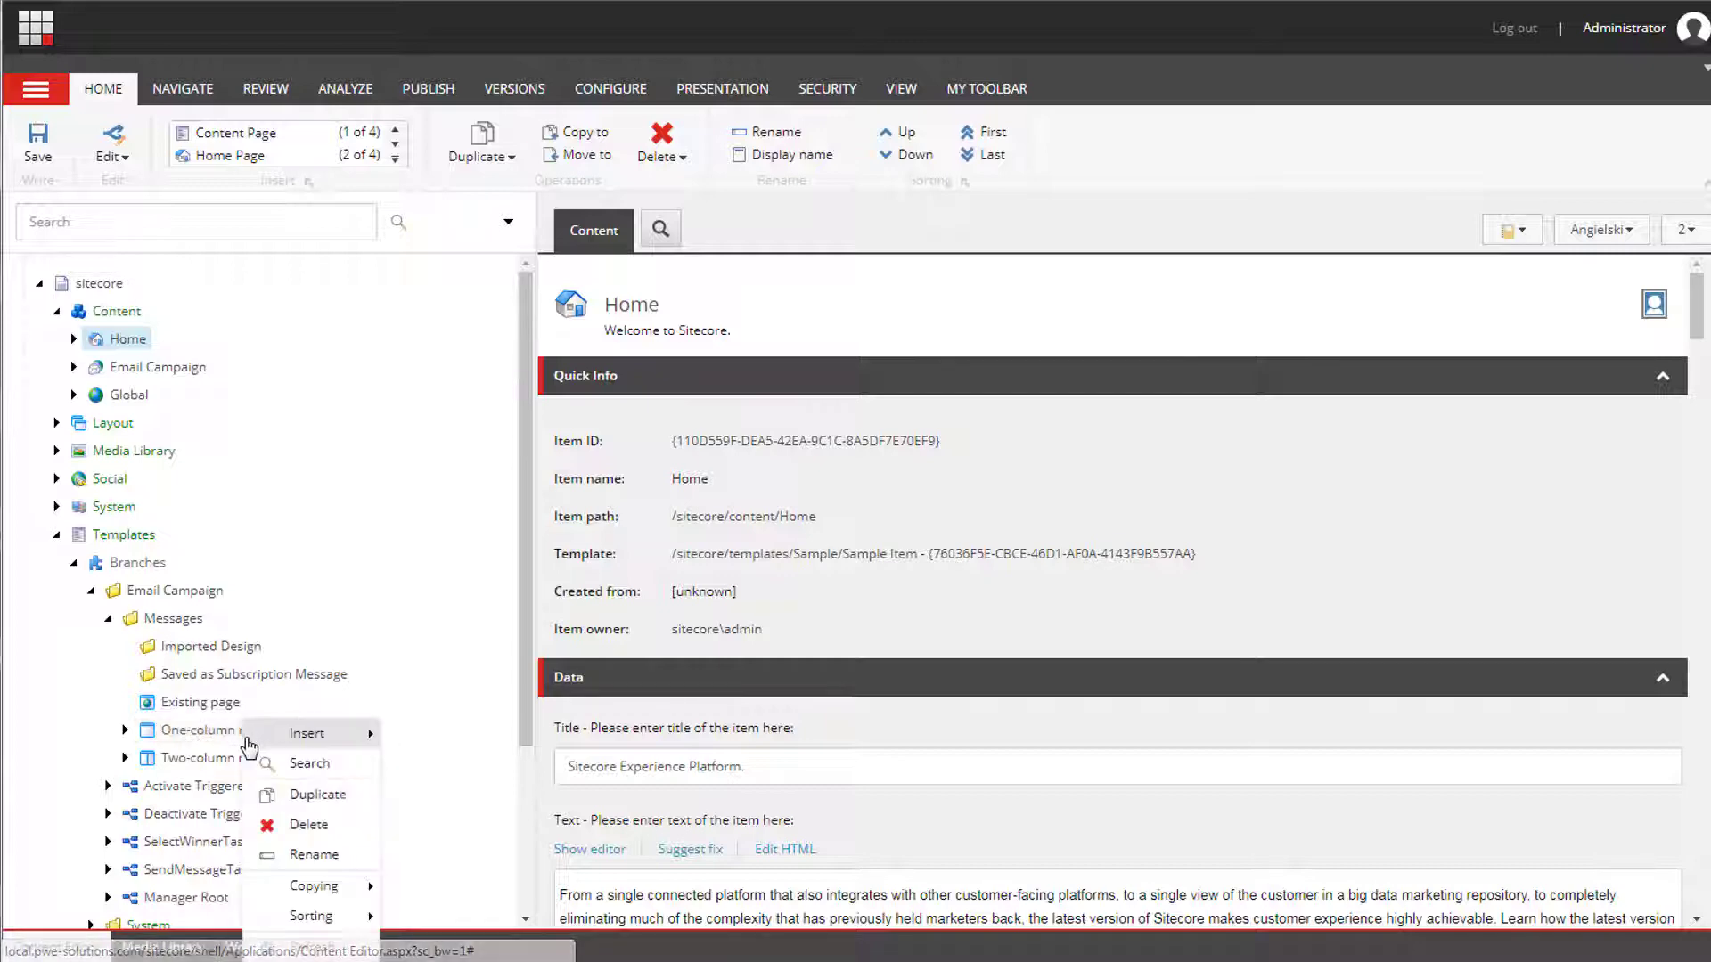
pyautogui.click(308, 792)
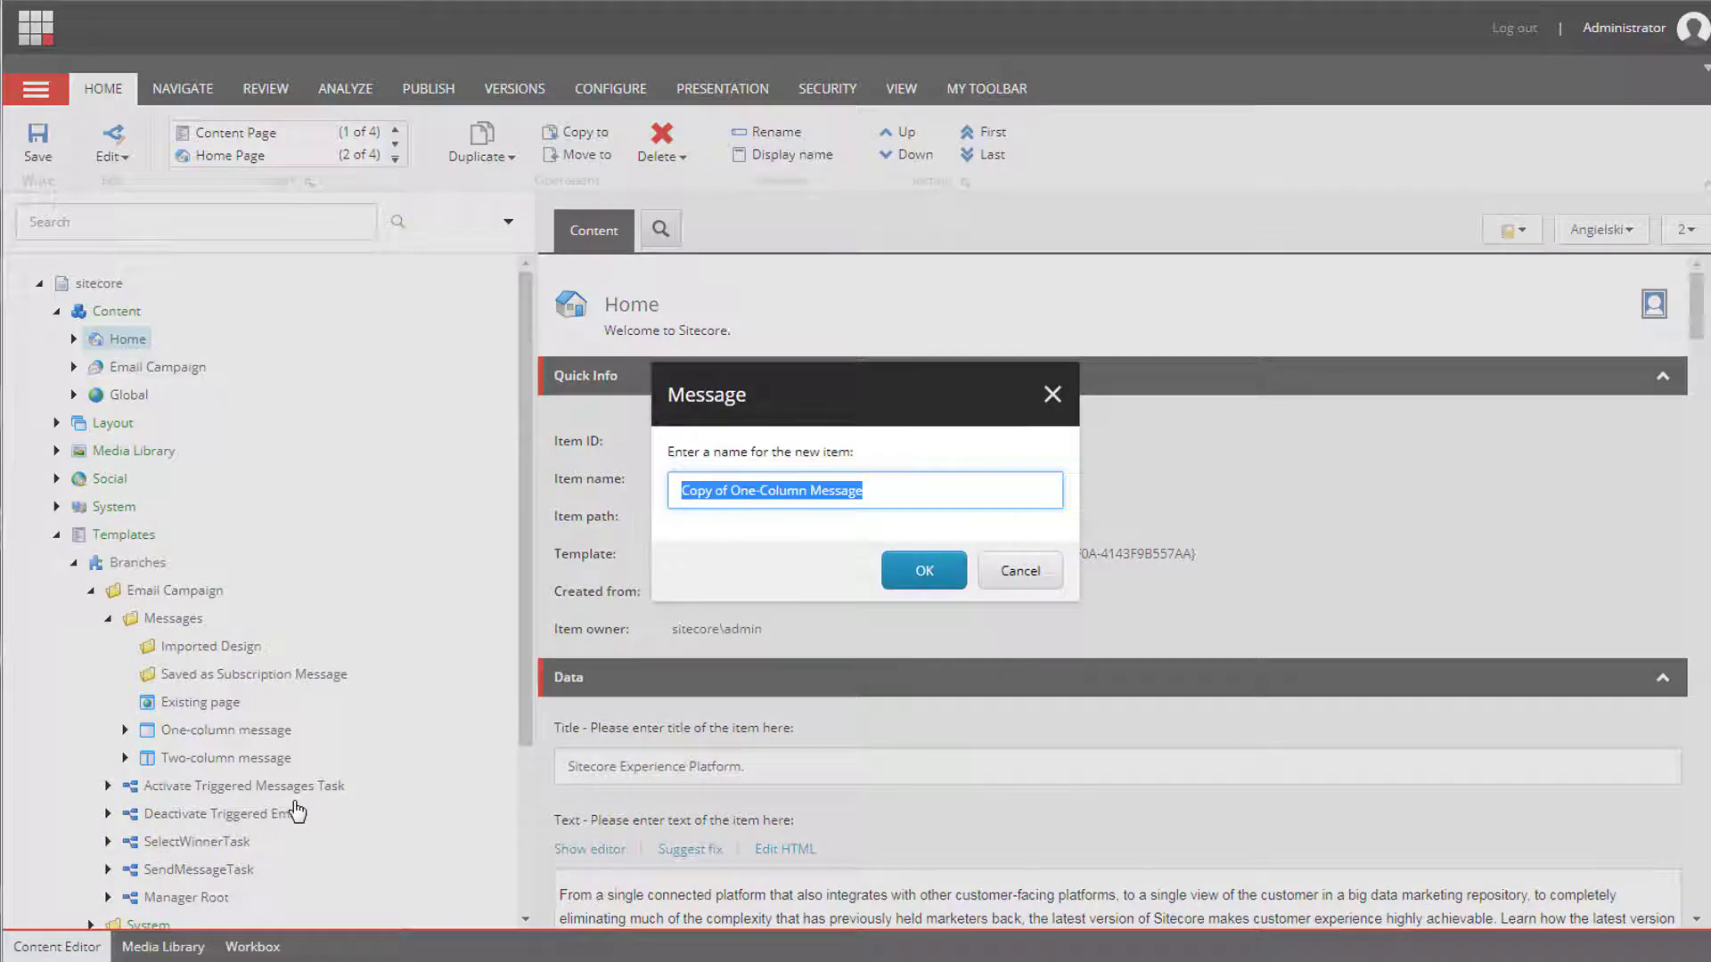
pyautogui.write('P')
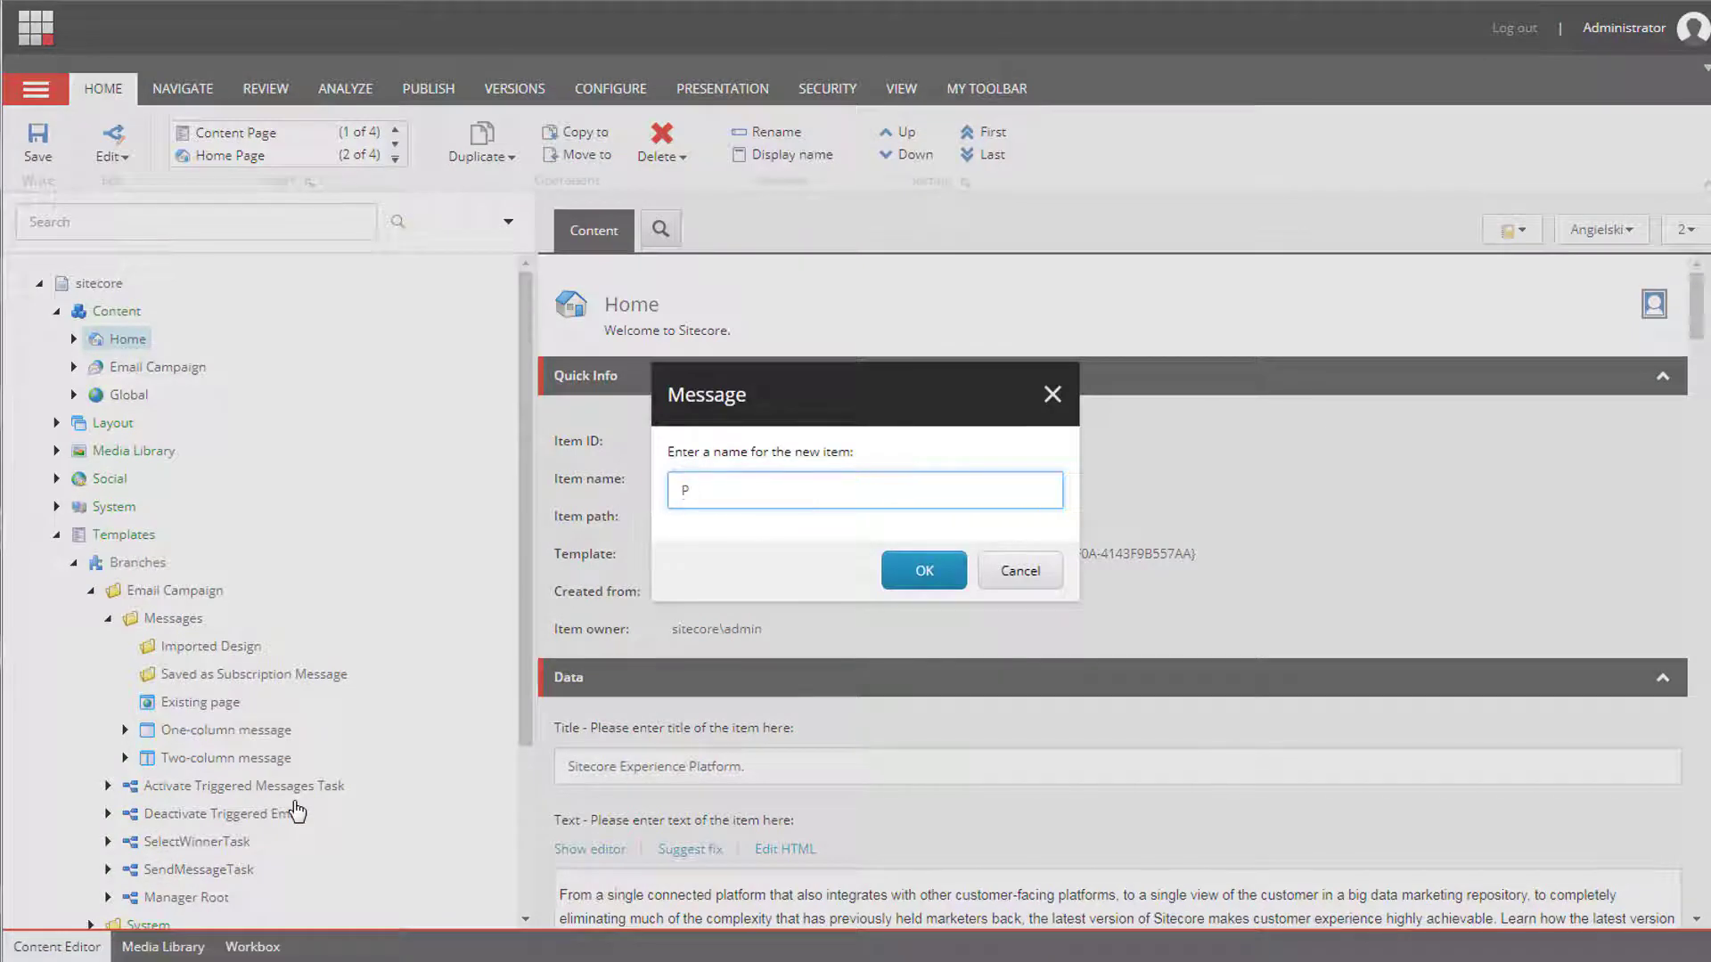
pyautogui.write('WE')
pyautogui.press('Return')
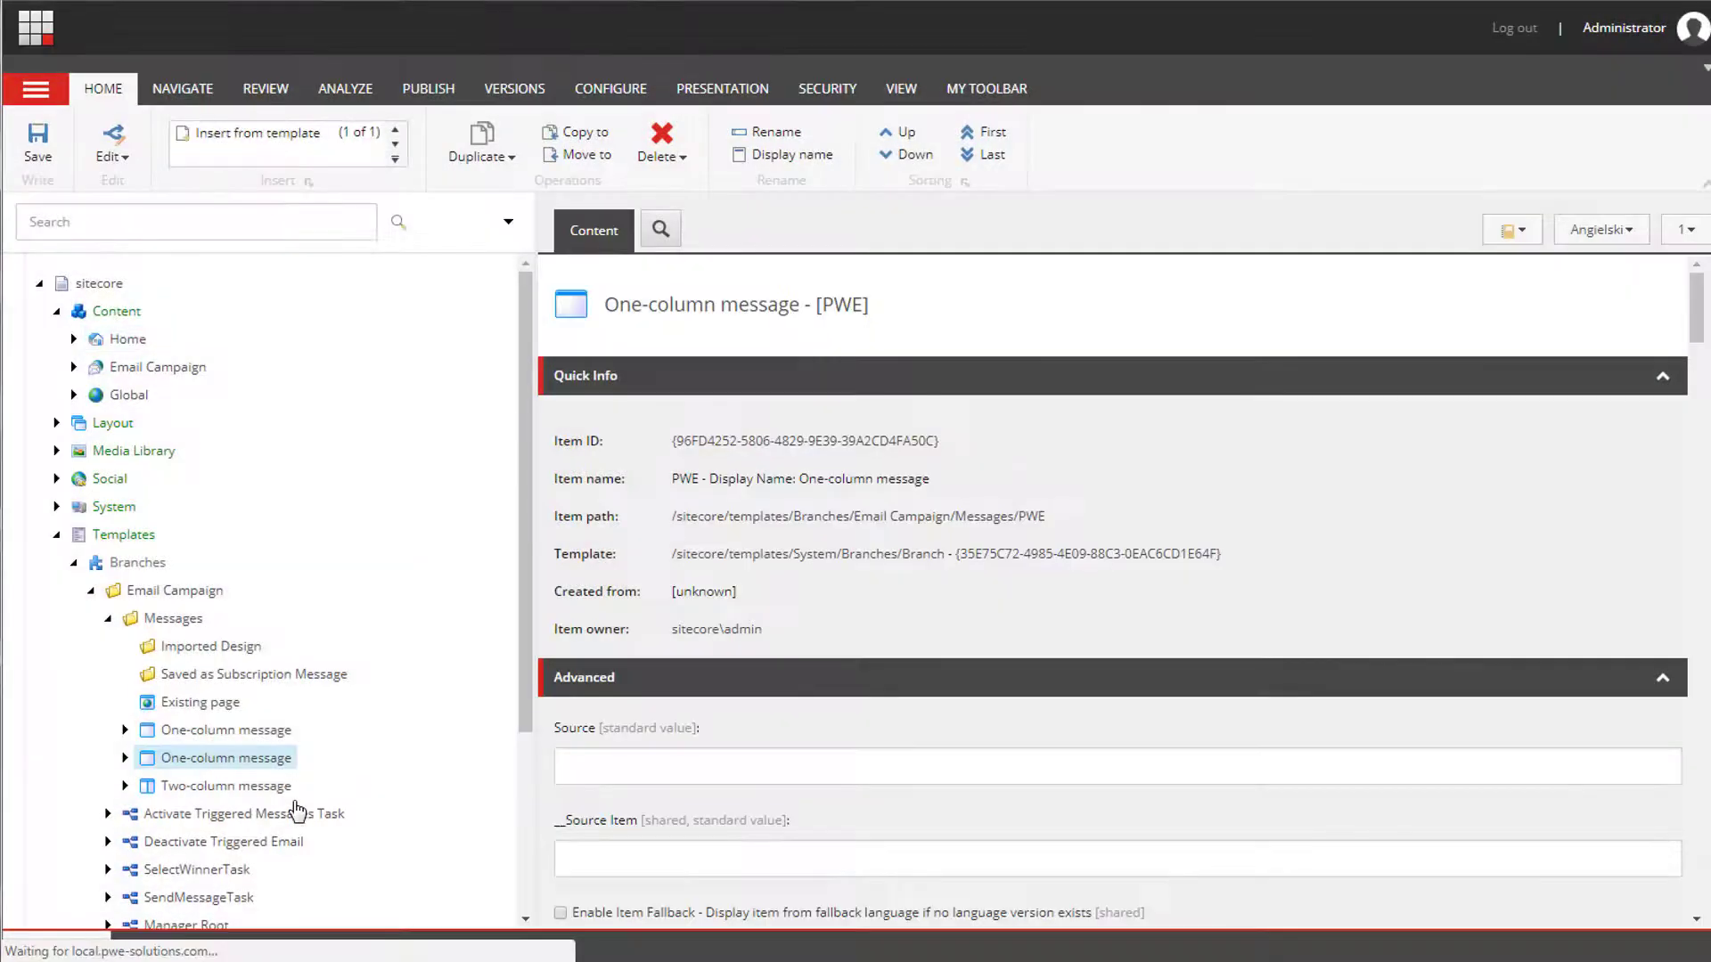
# Change the duplicate's Display name field to PWE and save.
pyautogui.scroll(-8, 777, 718)
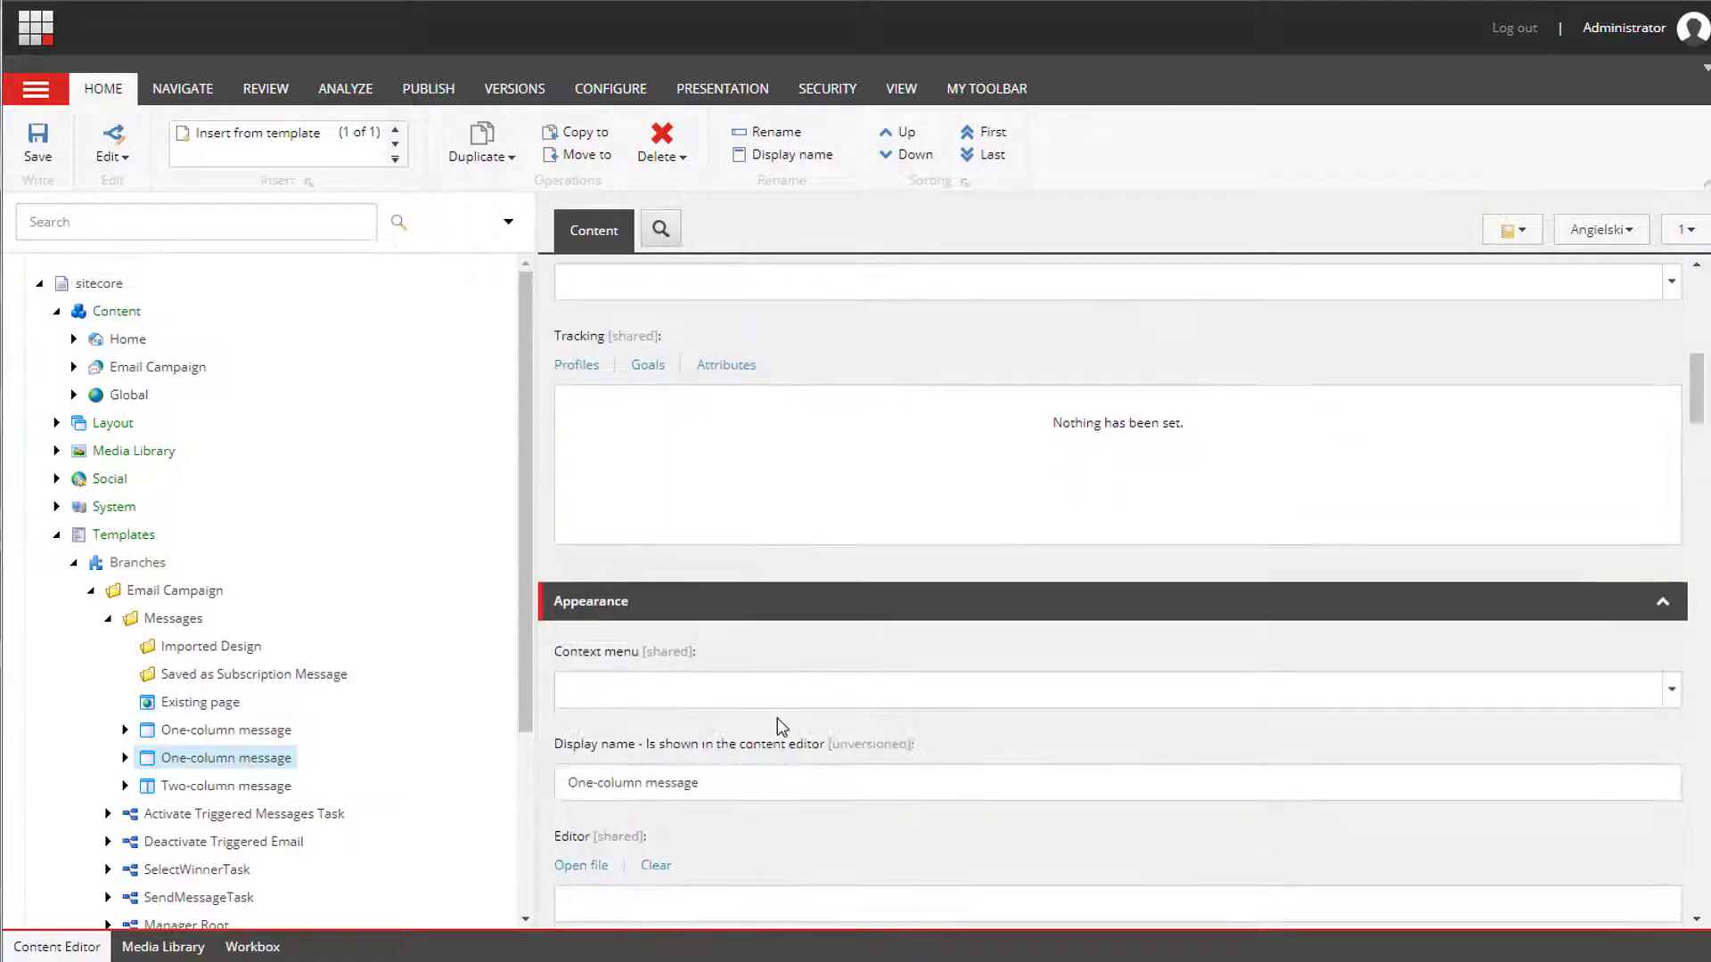
pyautogui.moveTo(751, 715); pyautogui.dragTo(482, 713)
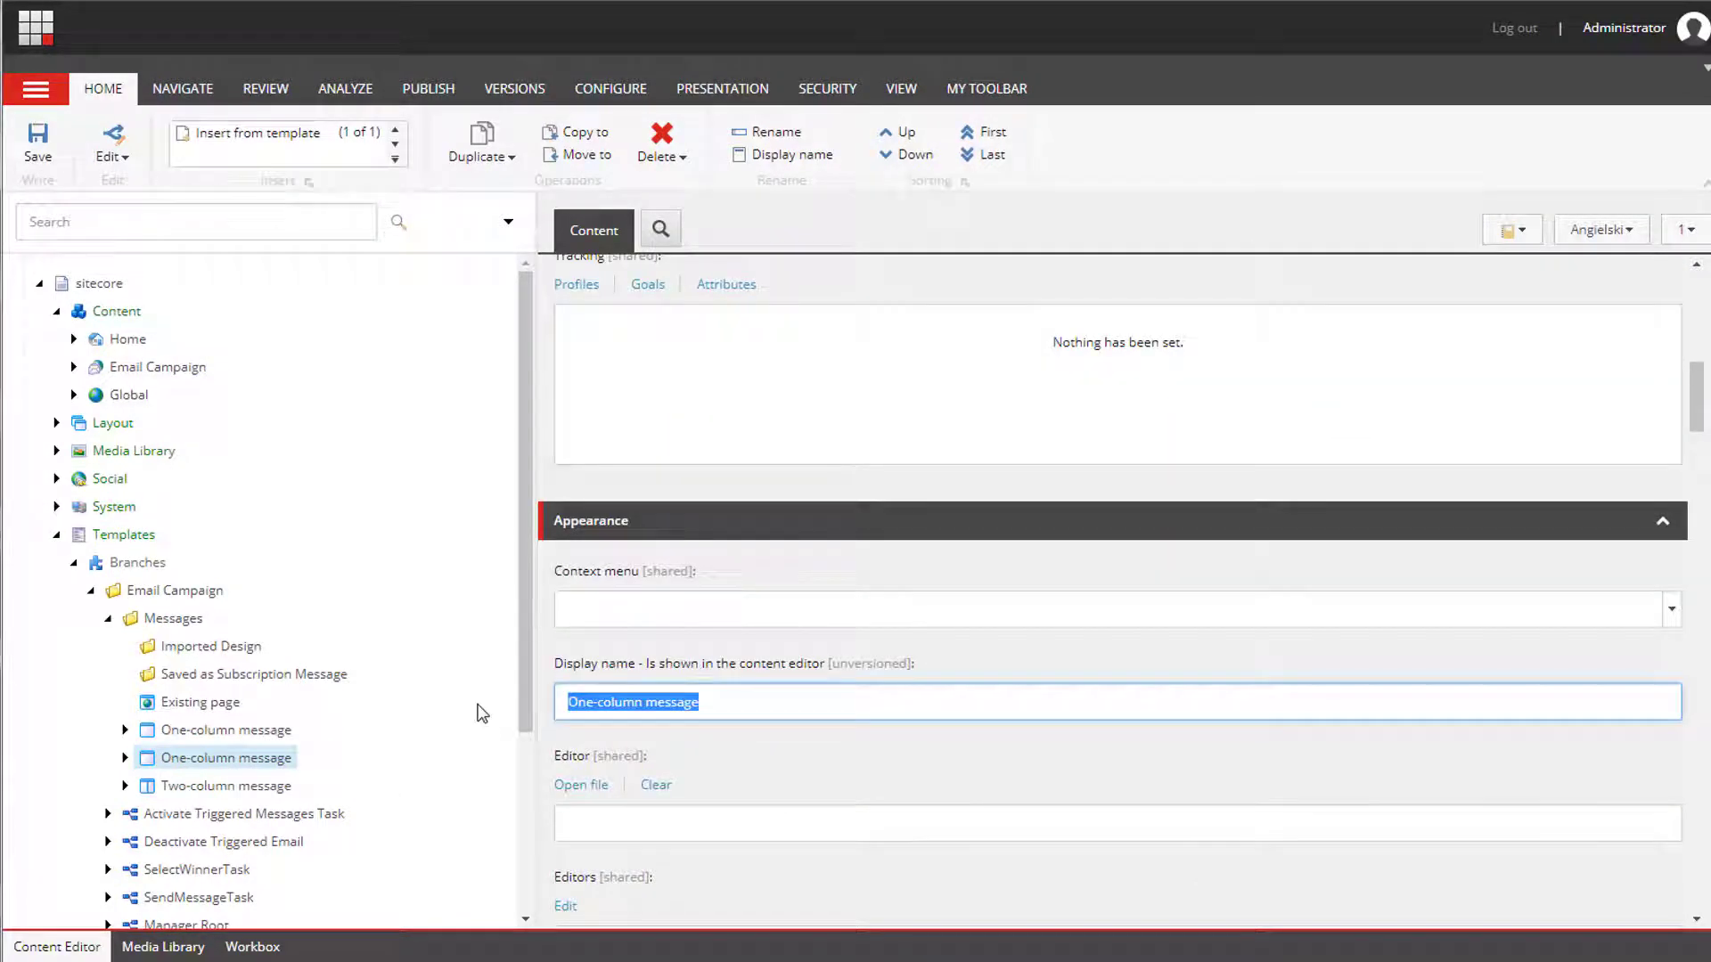
pyautogui.write('PWE')
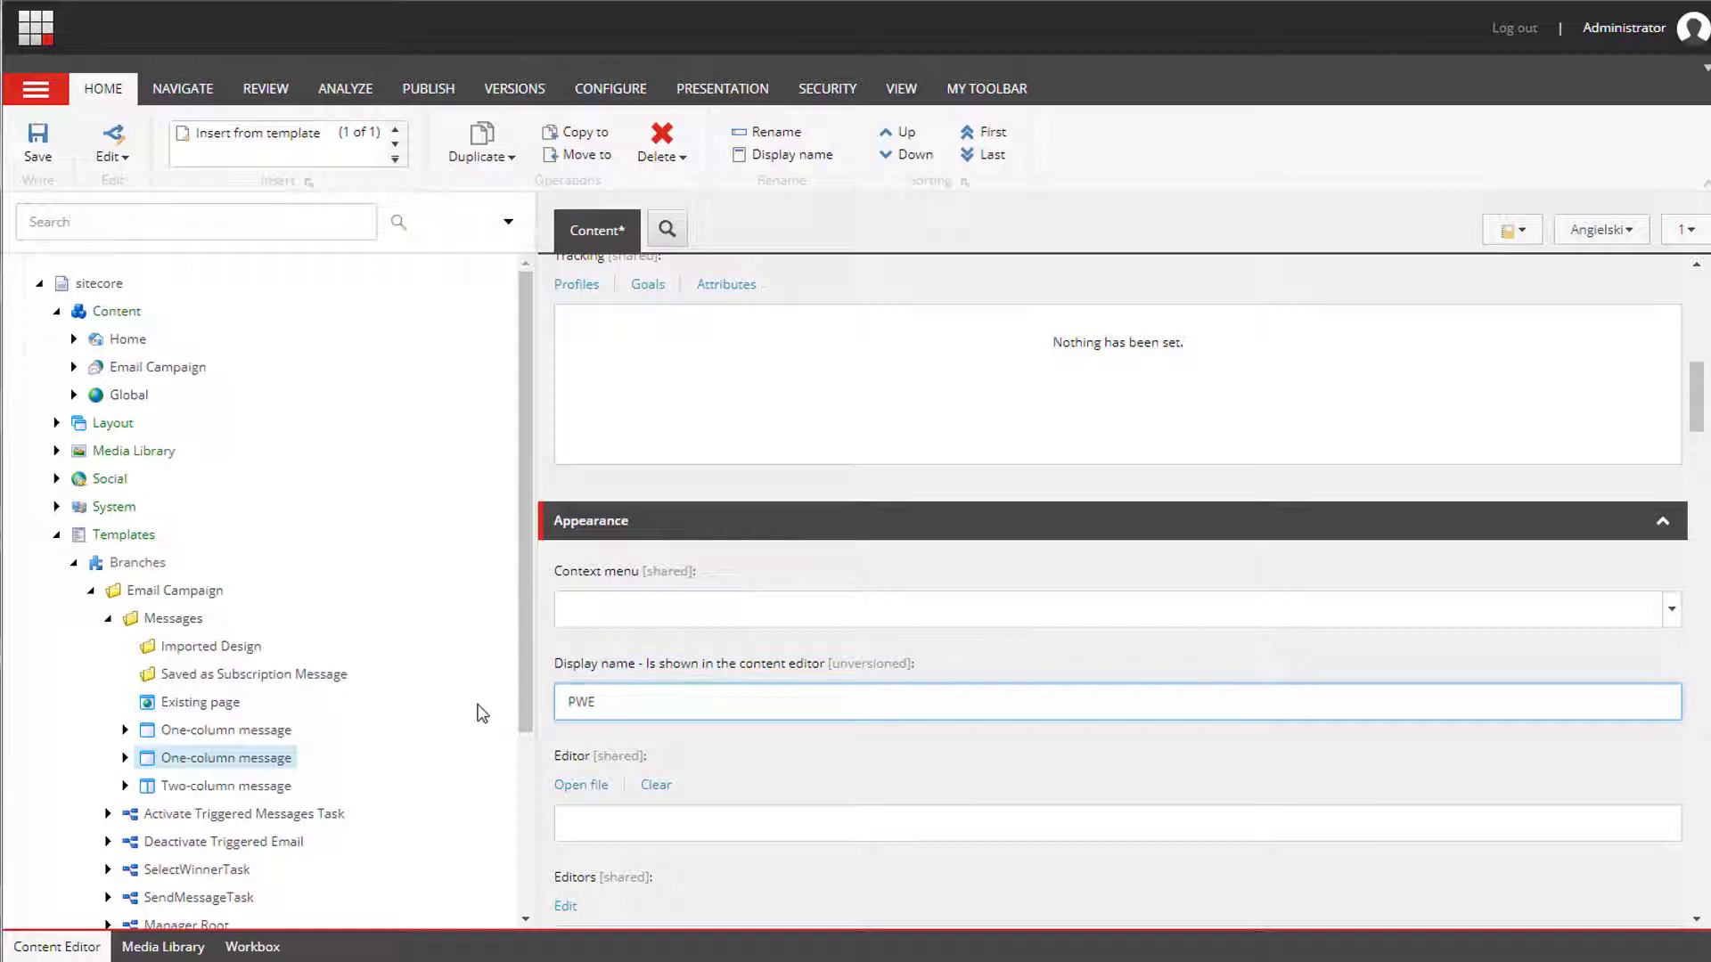
pyautogui.click(39, 152)
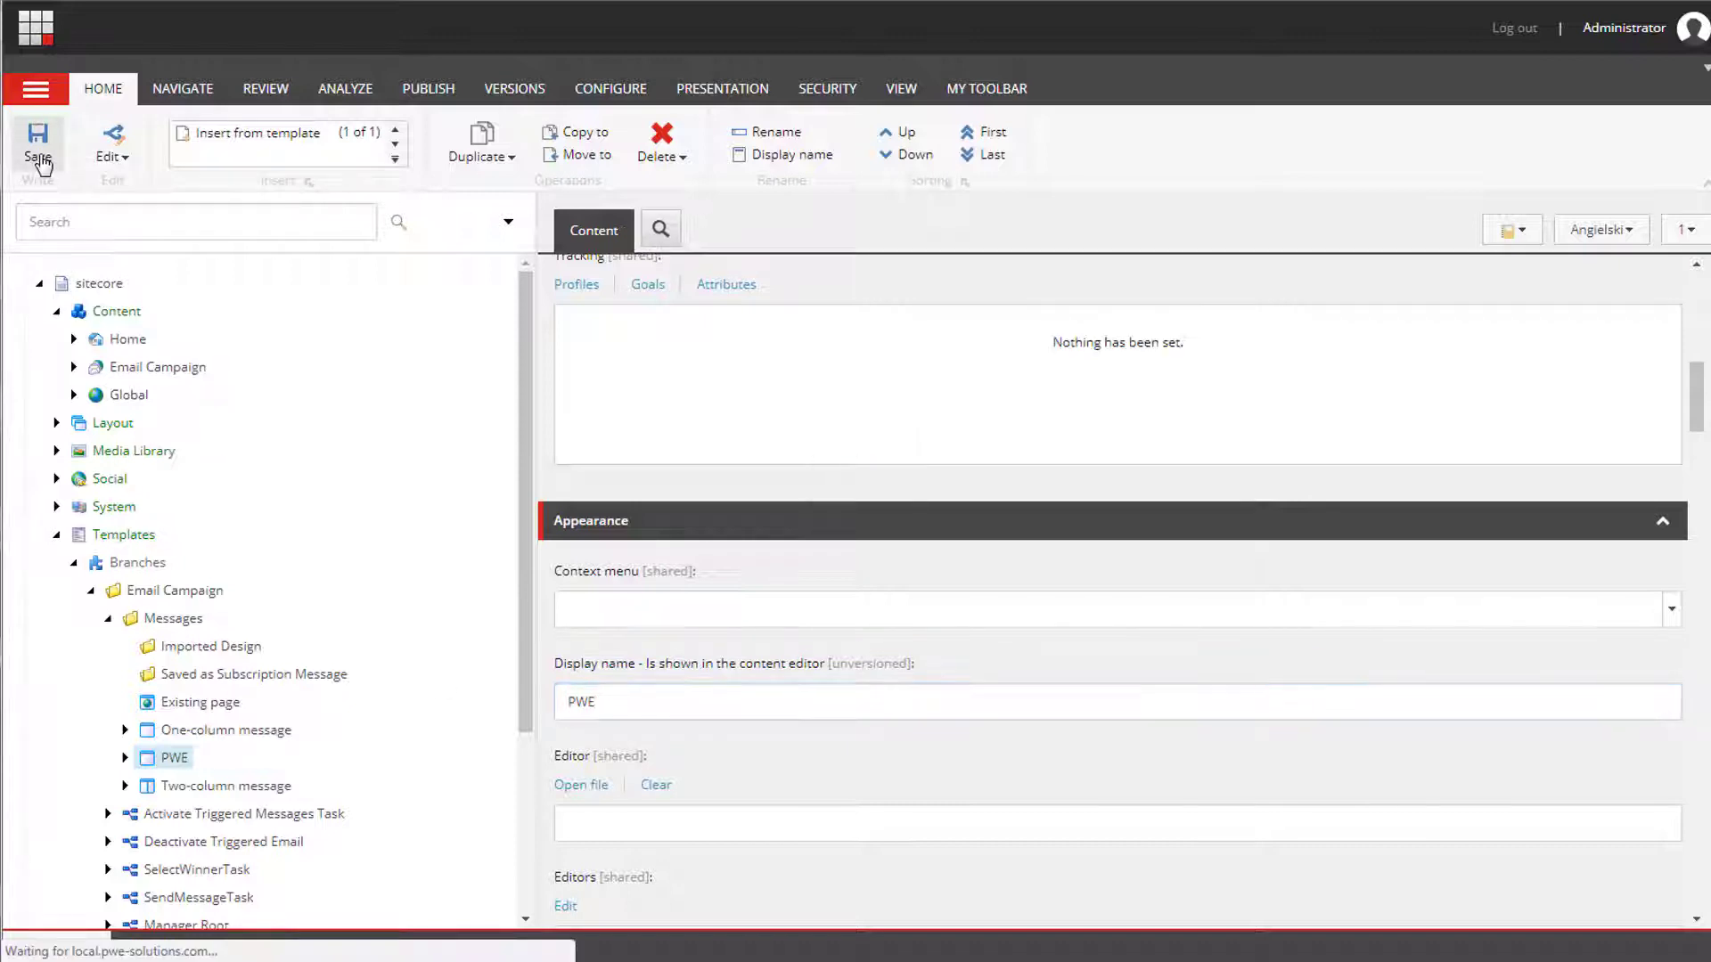
# Expand PWE > $name > Message Root and open the Message Root item.
pyautogui.click(126, 759)
pyautogui.click(141, 786)
pyautogui.scroll(-3, 142, 758)
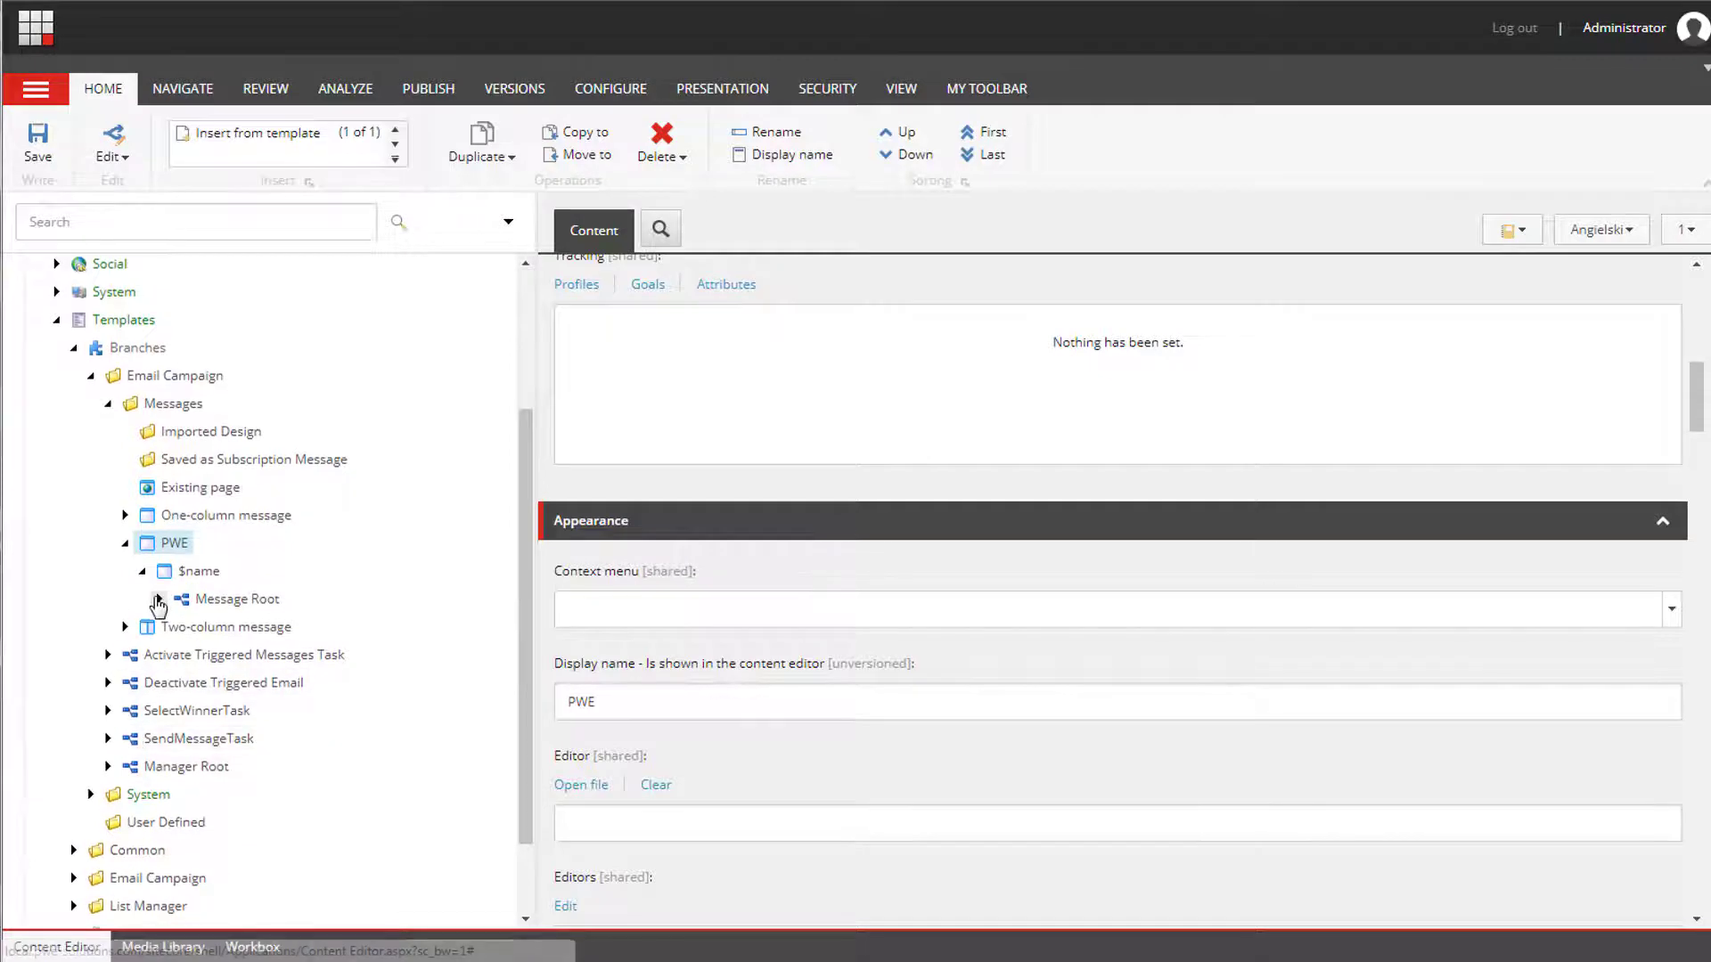
pyautogui.click(159, 599)
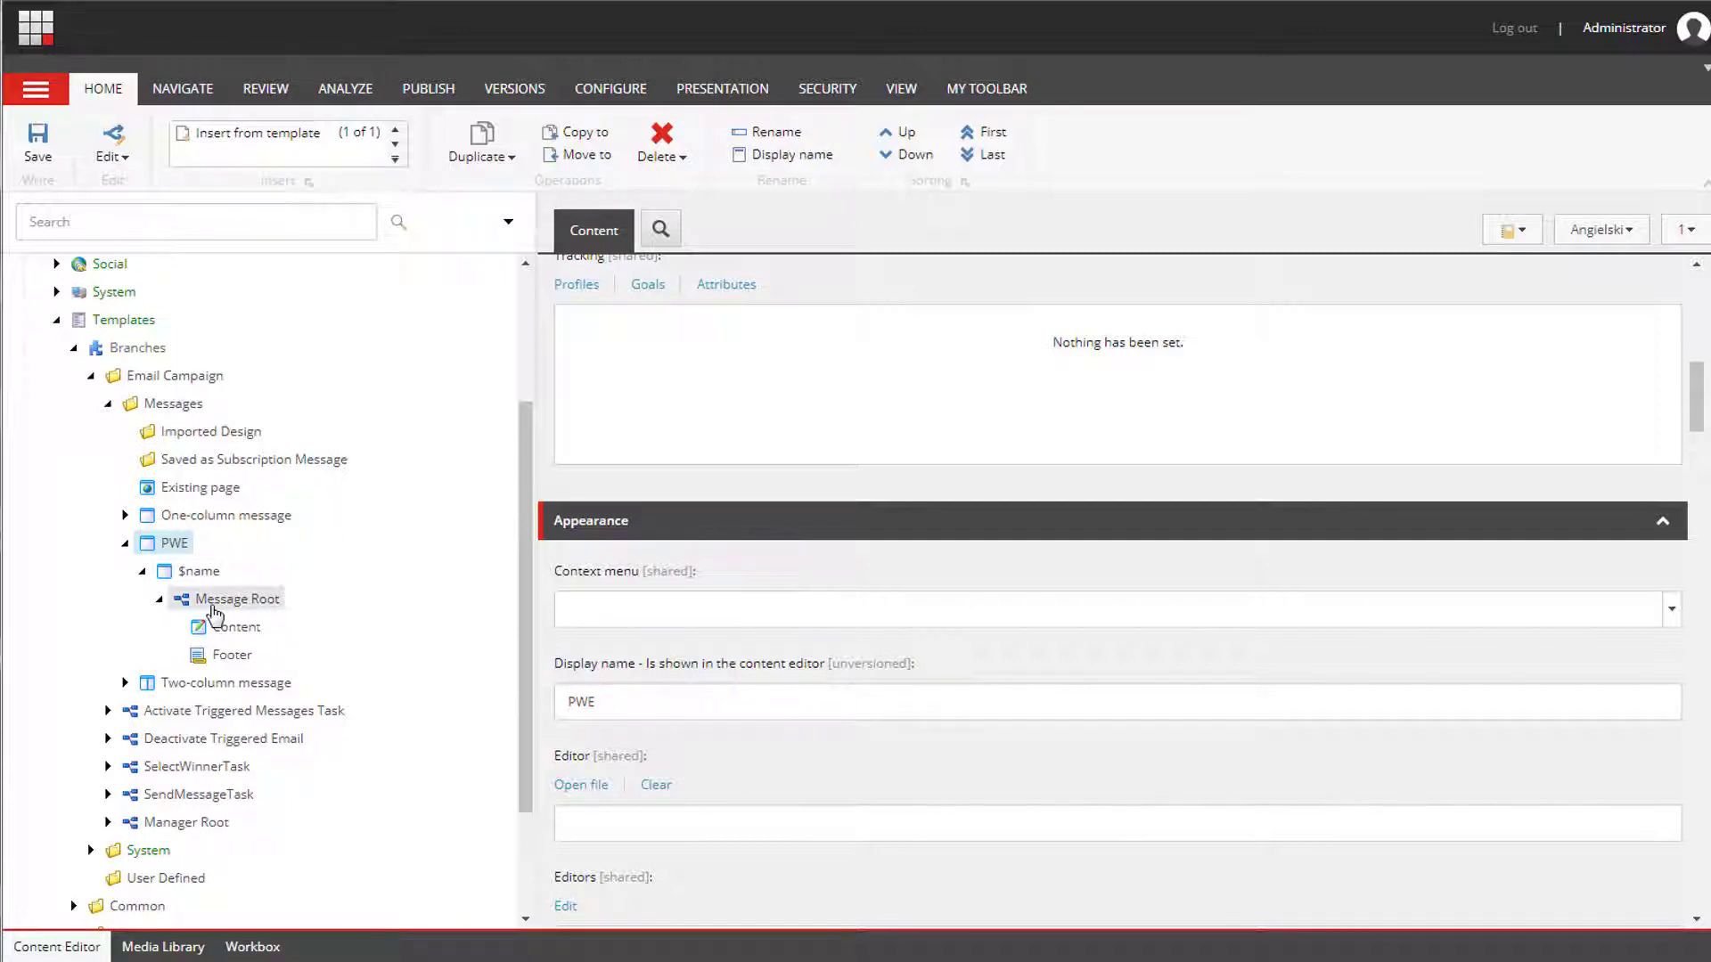
pyautogui.click(253, 613)
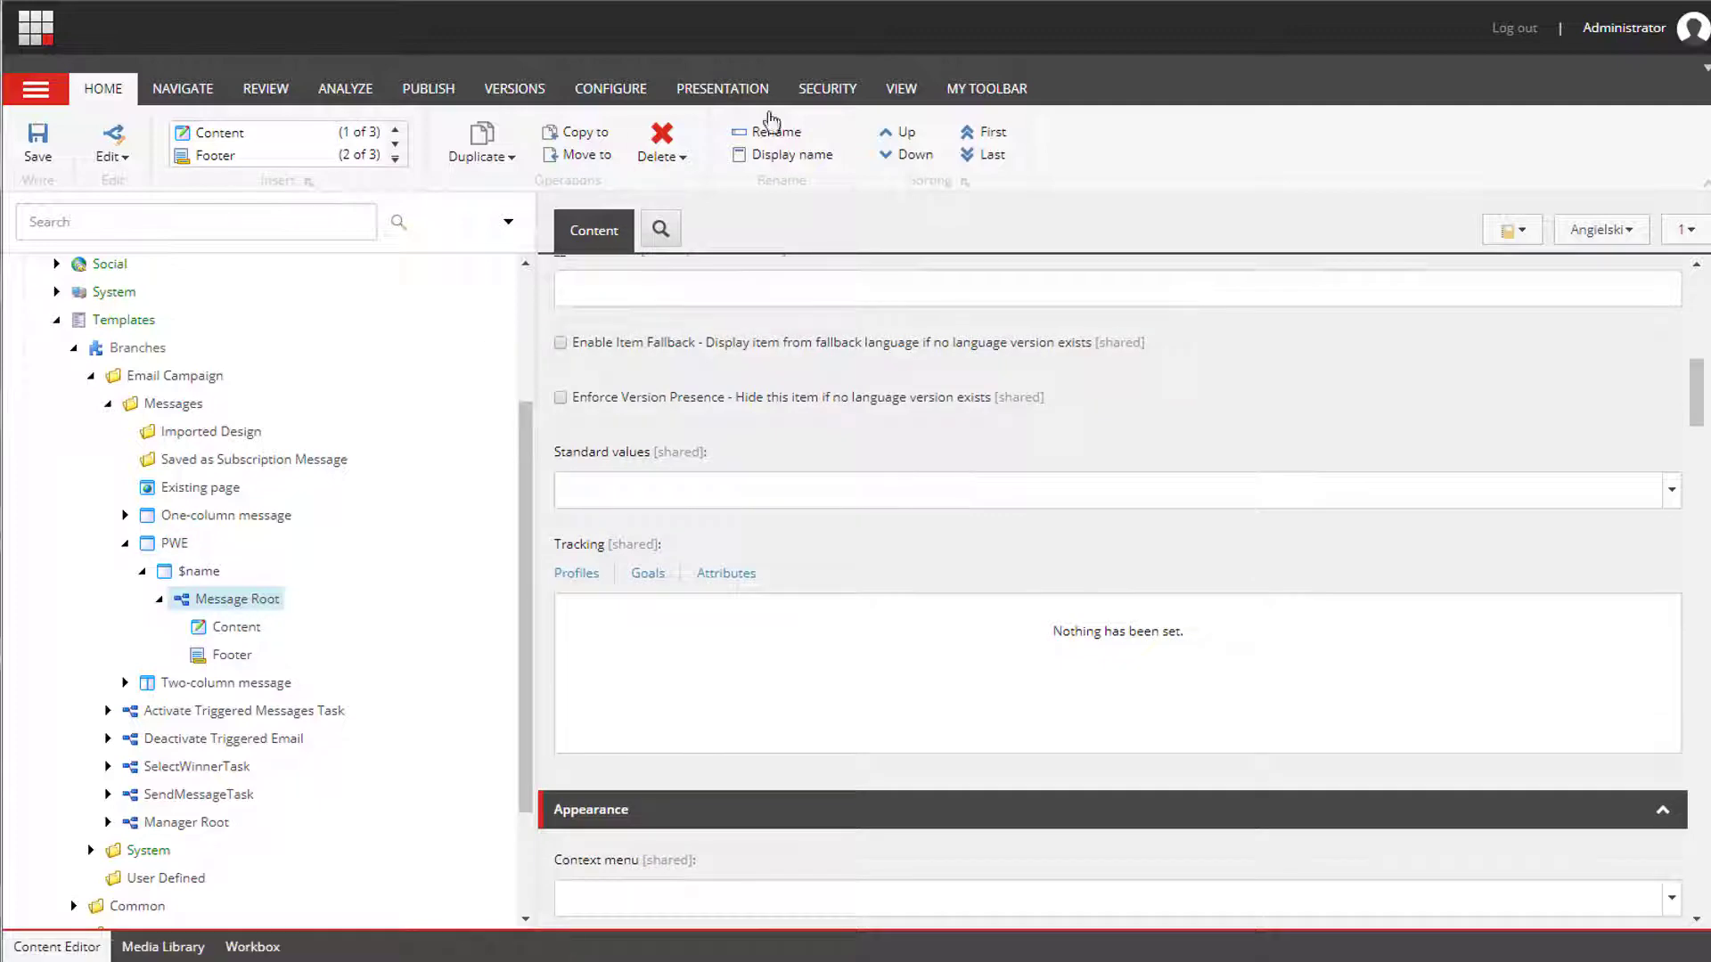
# View the Default device layout controls in Message Root's Presentation Details, cancel both dialogs, then open Content.
pyautogui.click(747, 87)
pyautogui.click(116, 144)
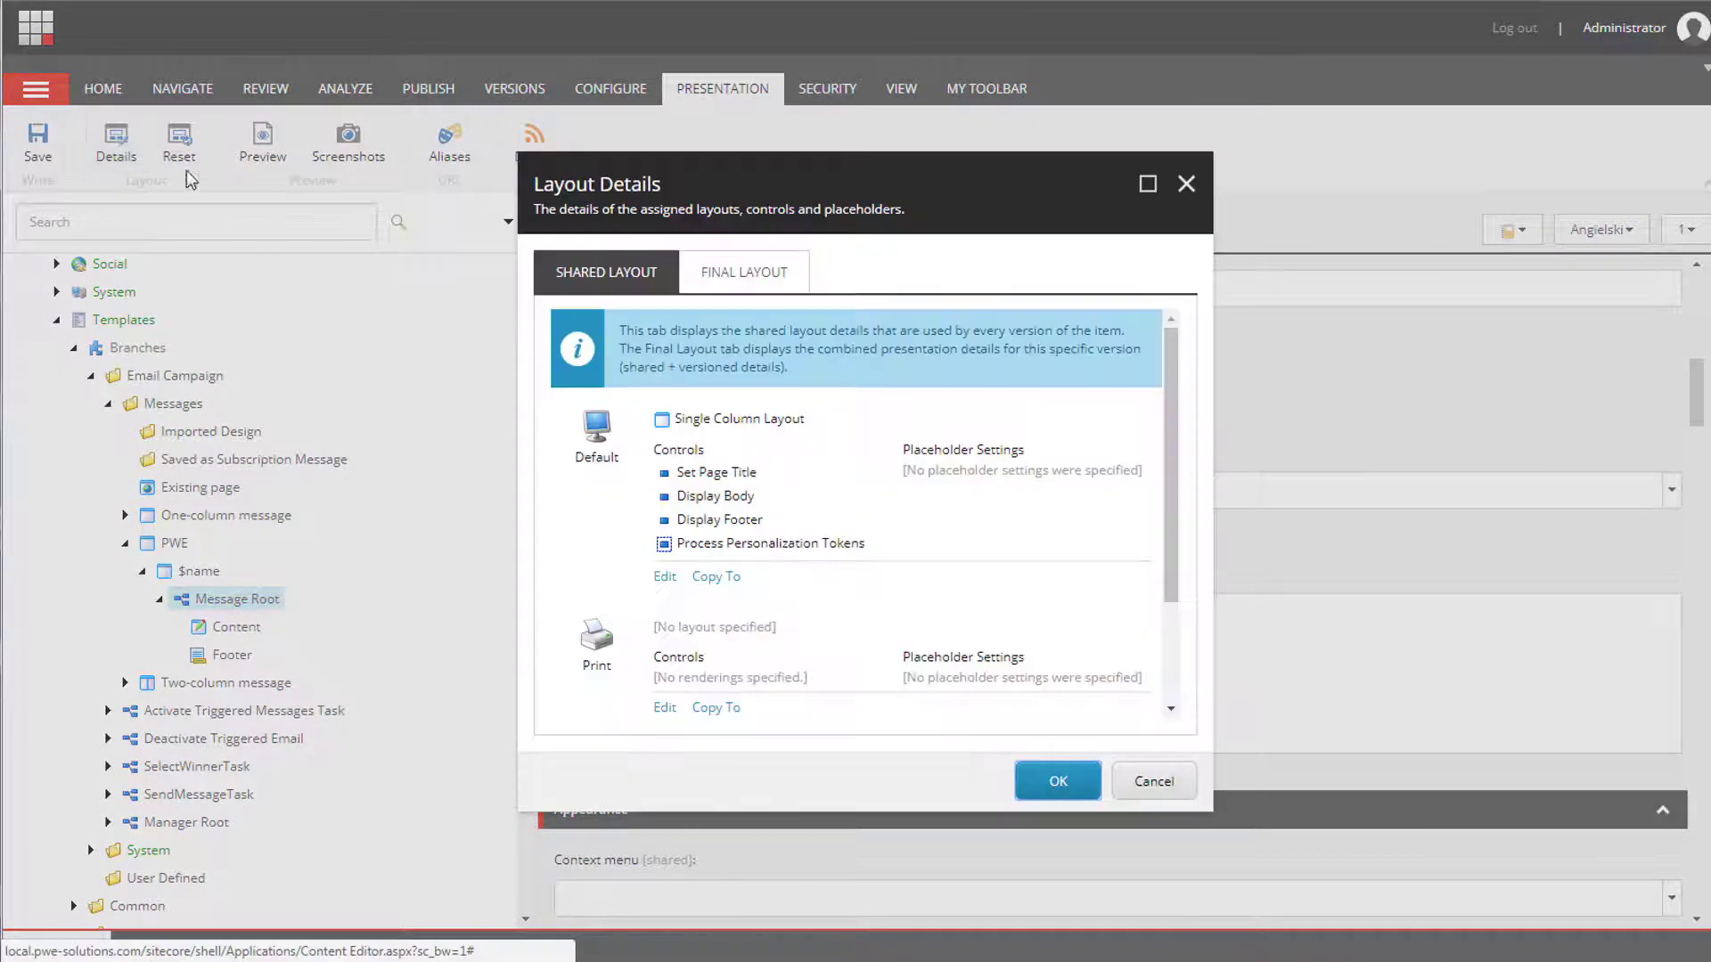
pyautogui.click(665, 576)
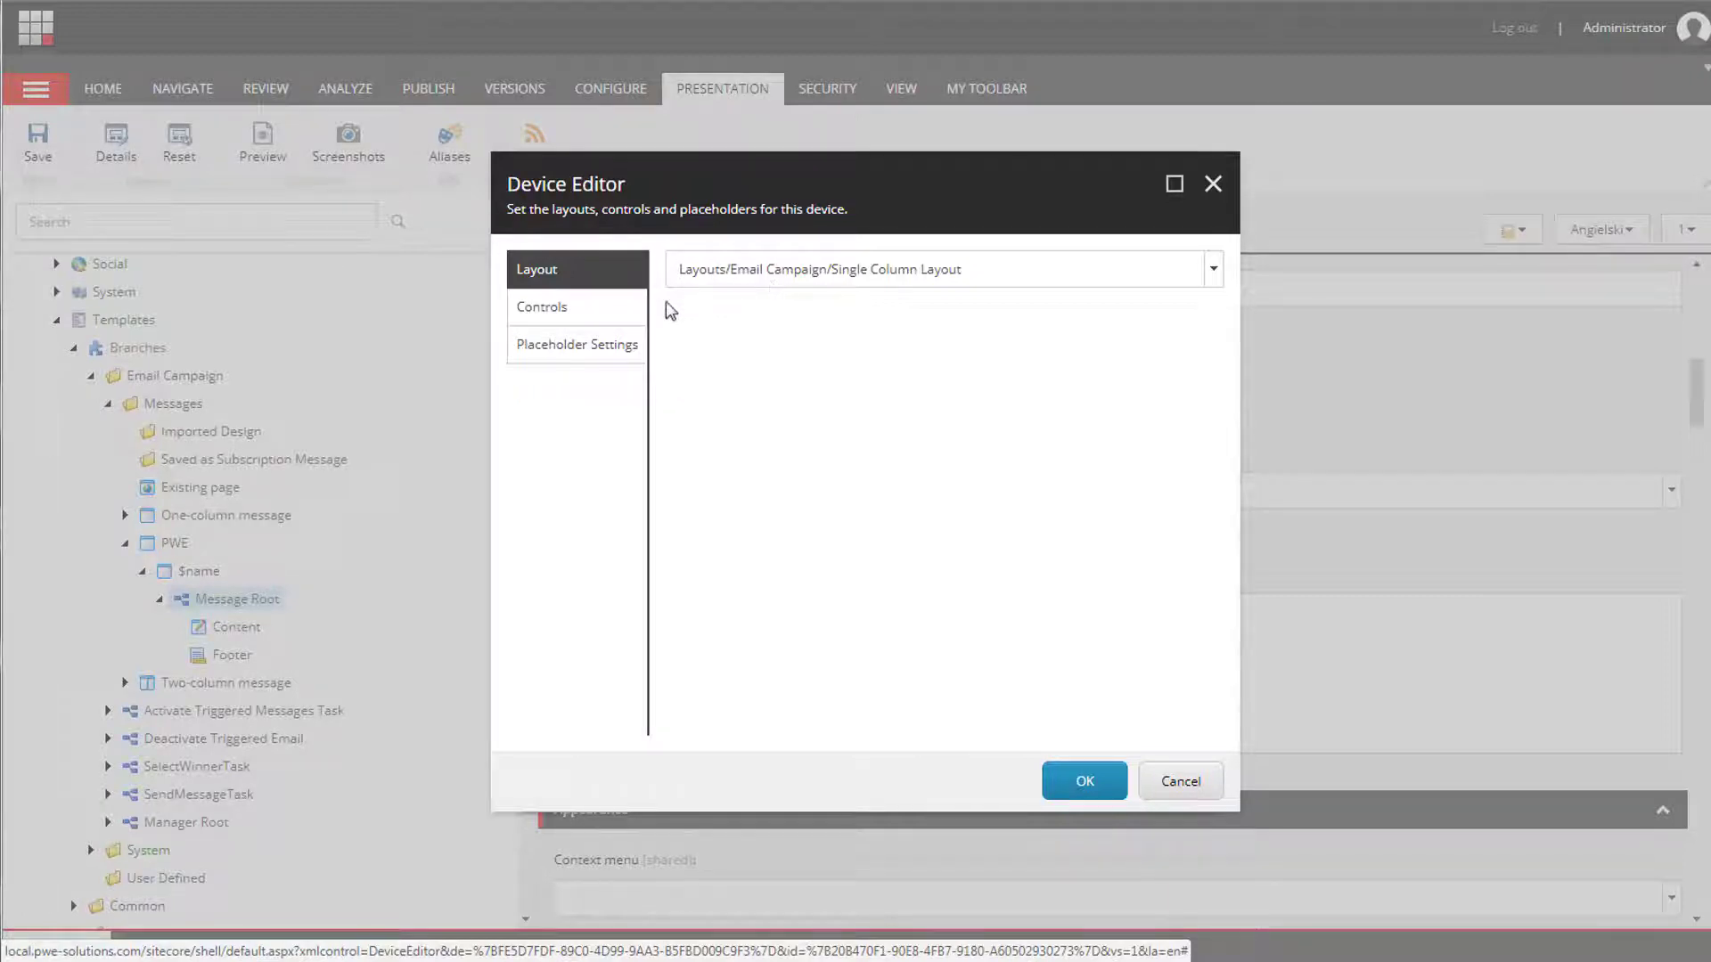
pyautogui.click(557, 314)
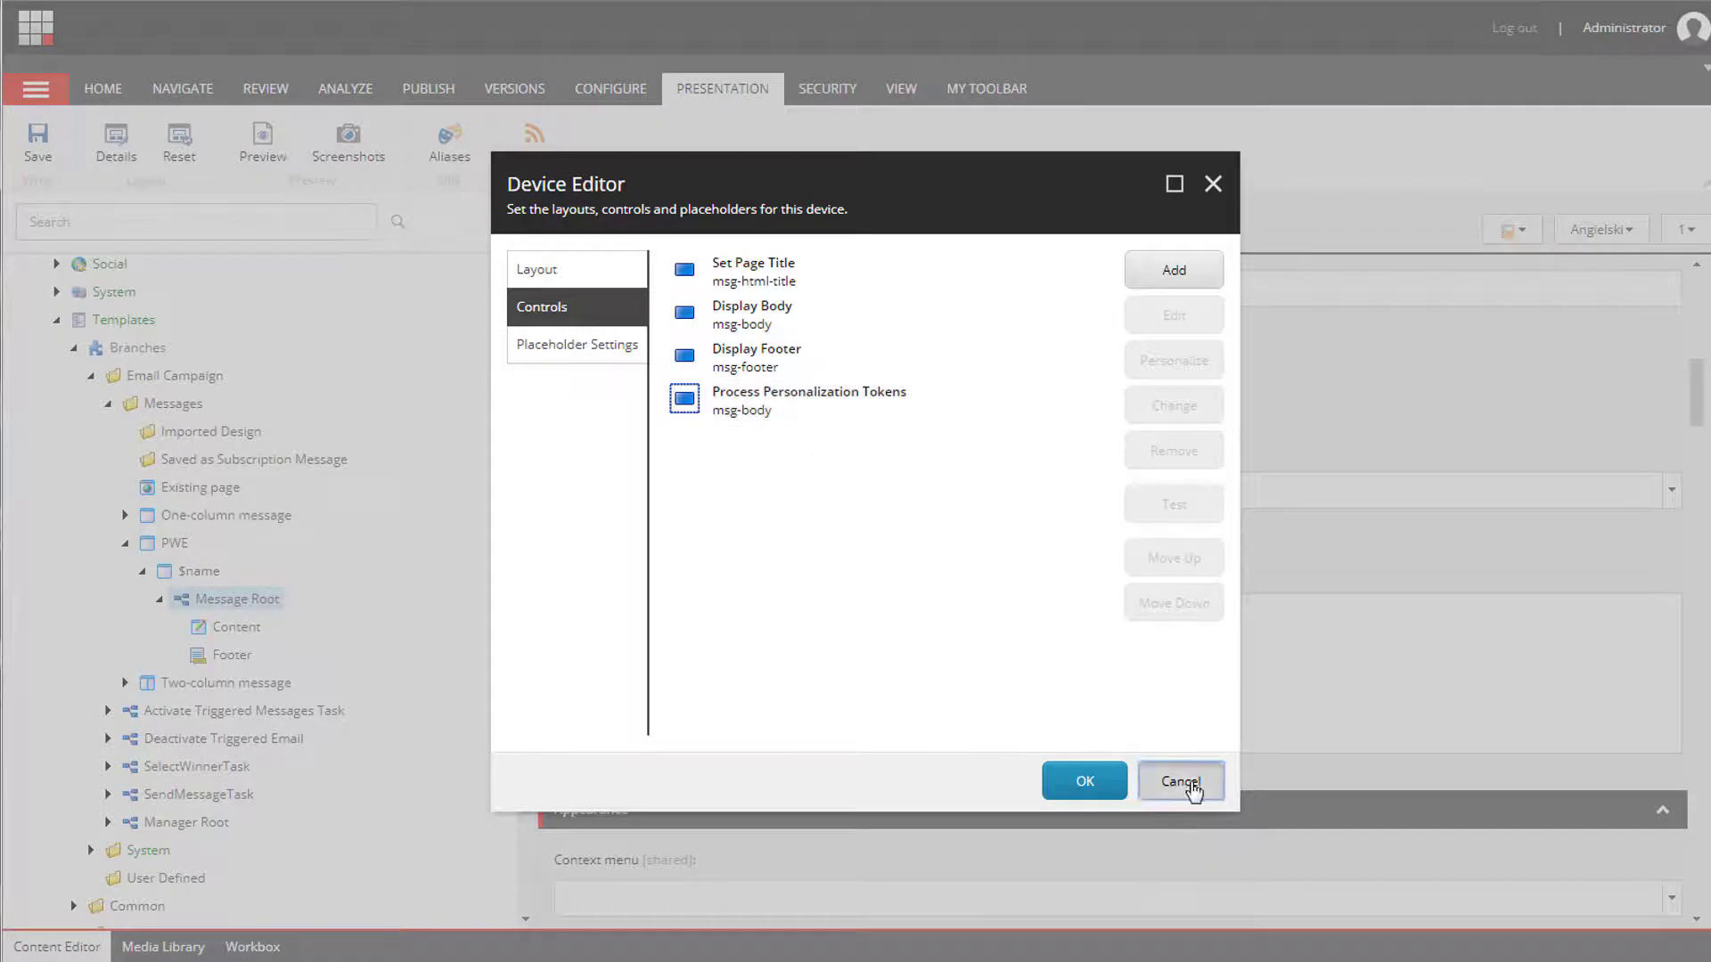
pyautogui.click(1181, 781)
pyautogui.click(1151, 787)
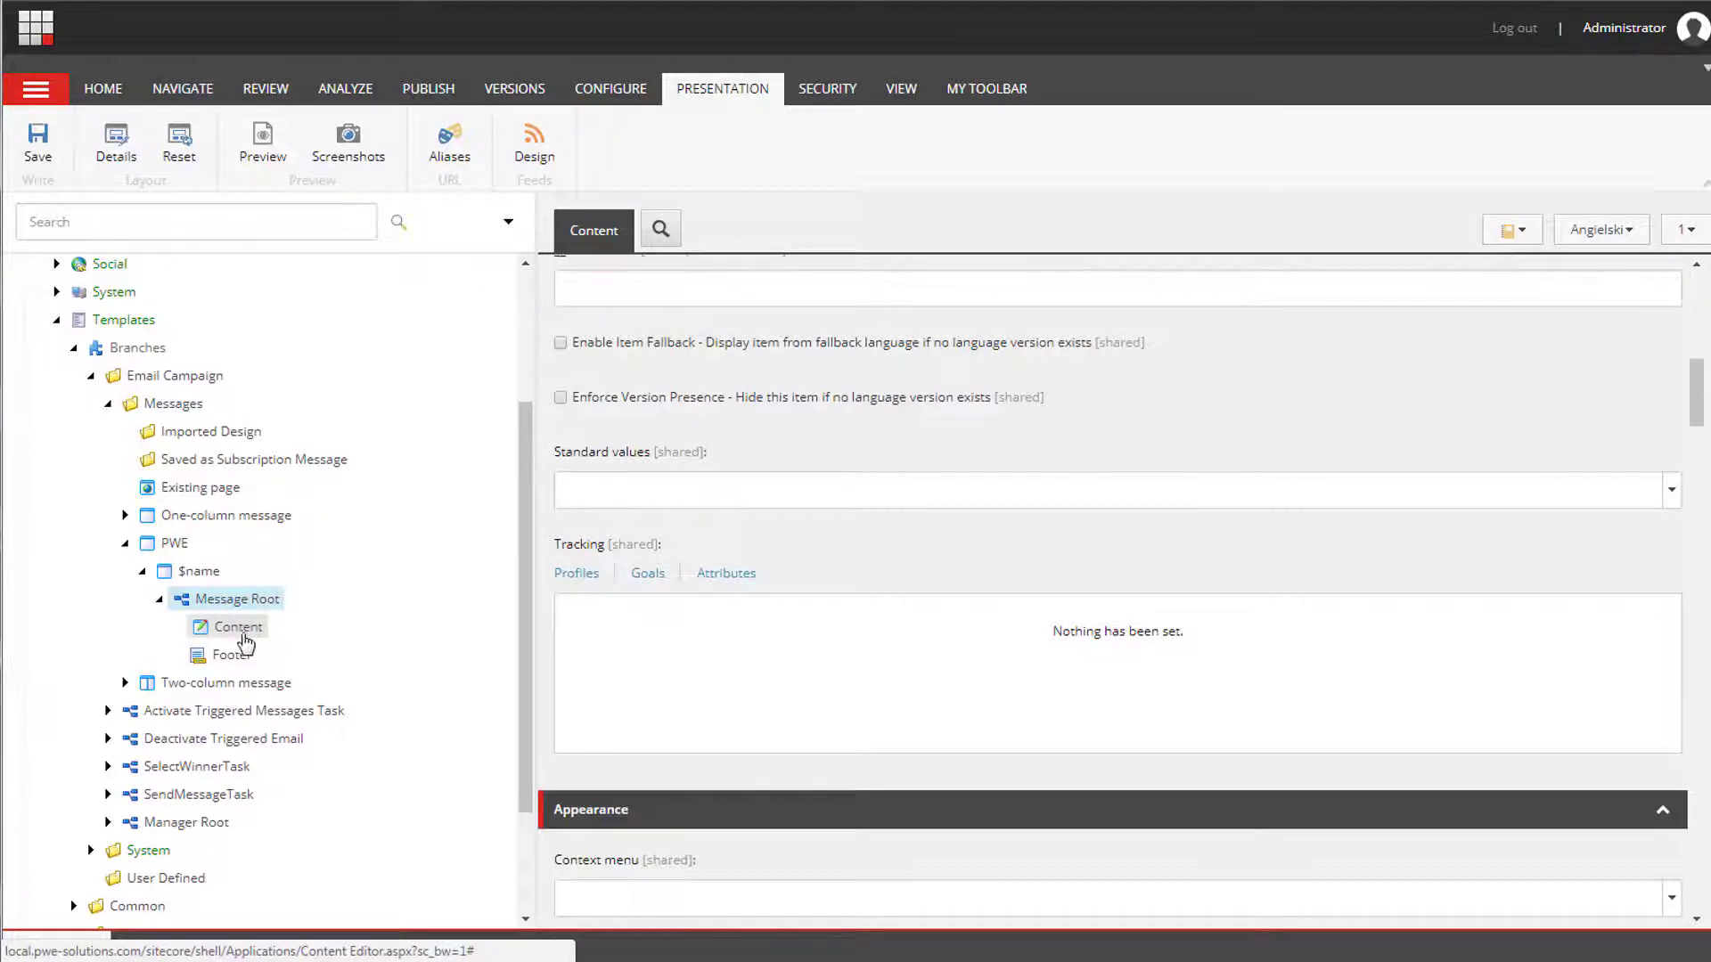
pyautogui.click(233, 656)
# Open the Footer item, then collapse $name and PWE and scroll to the top of the tree.
pyautogui.click(235, 656)
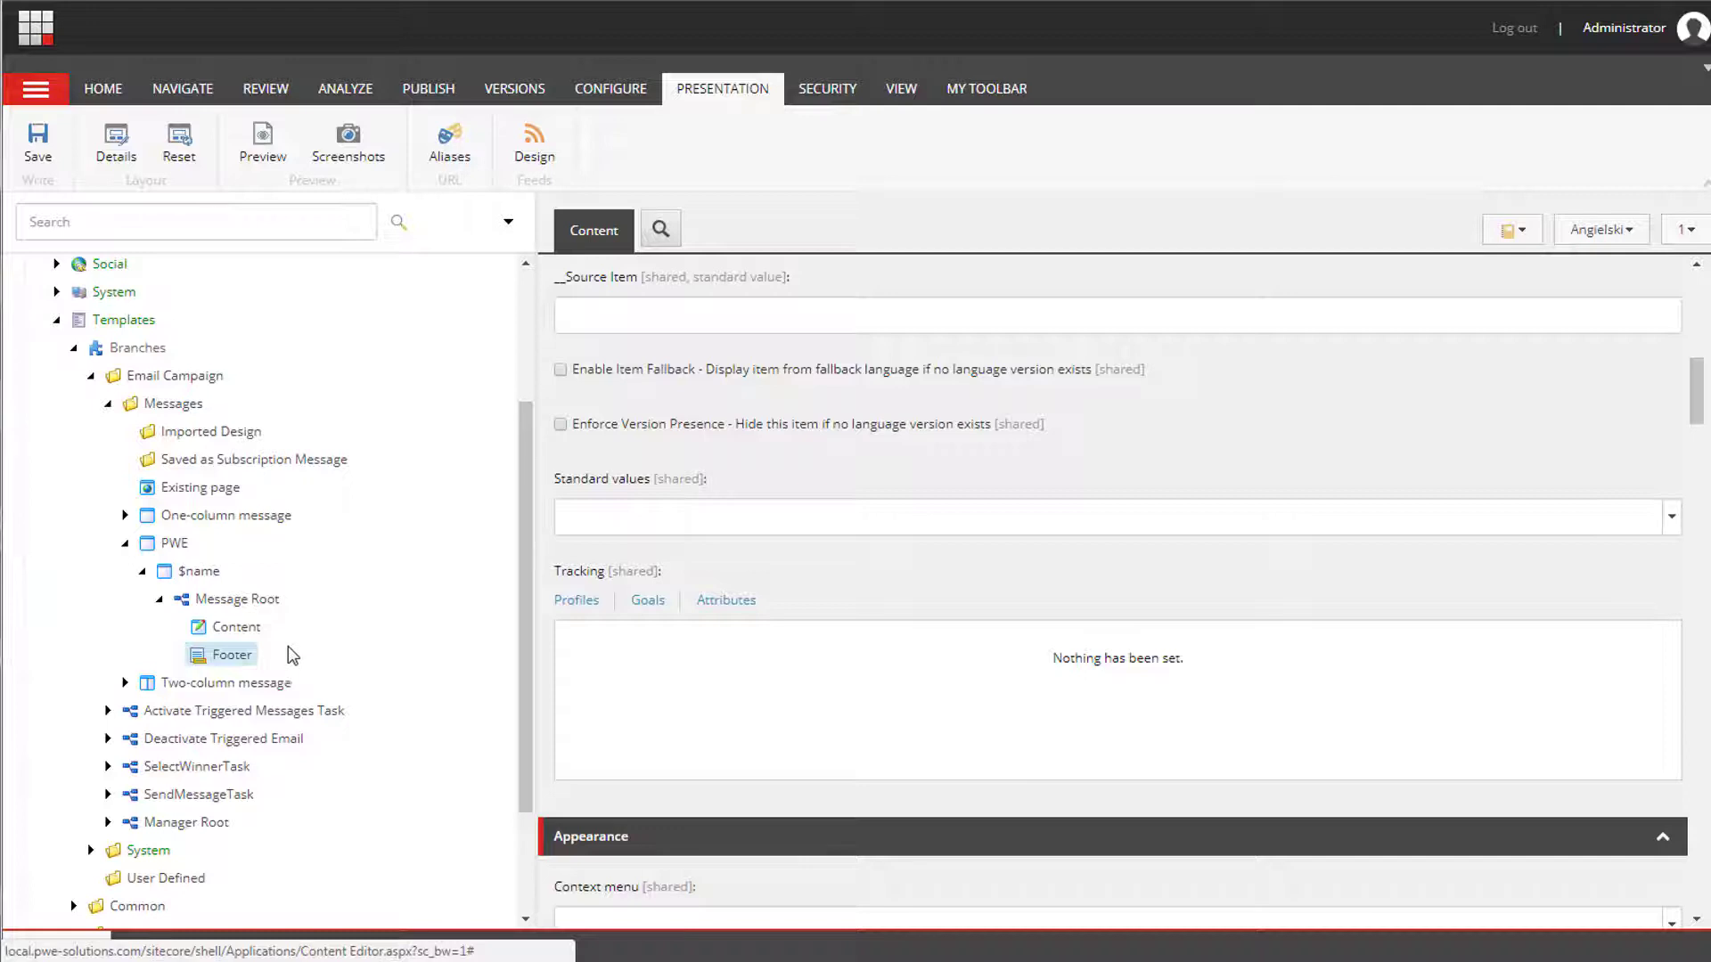
pyautogui.click(142, 571)
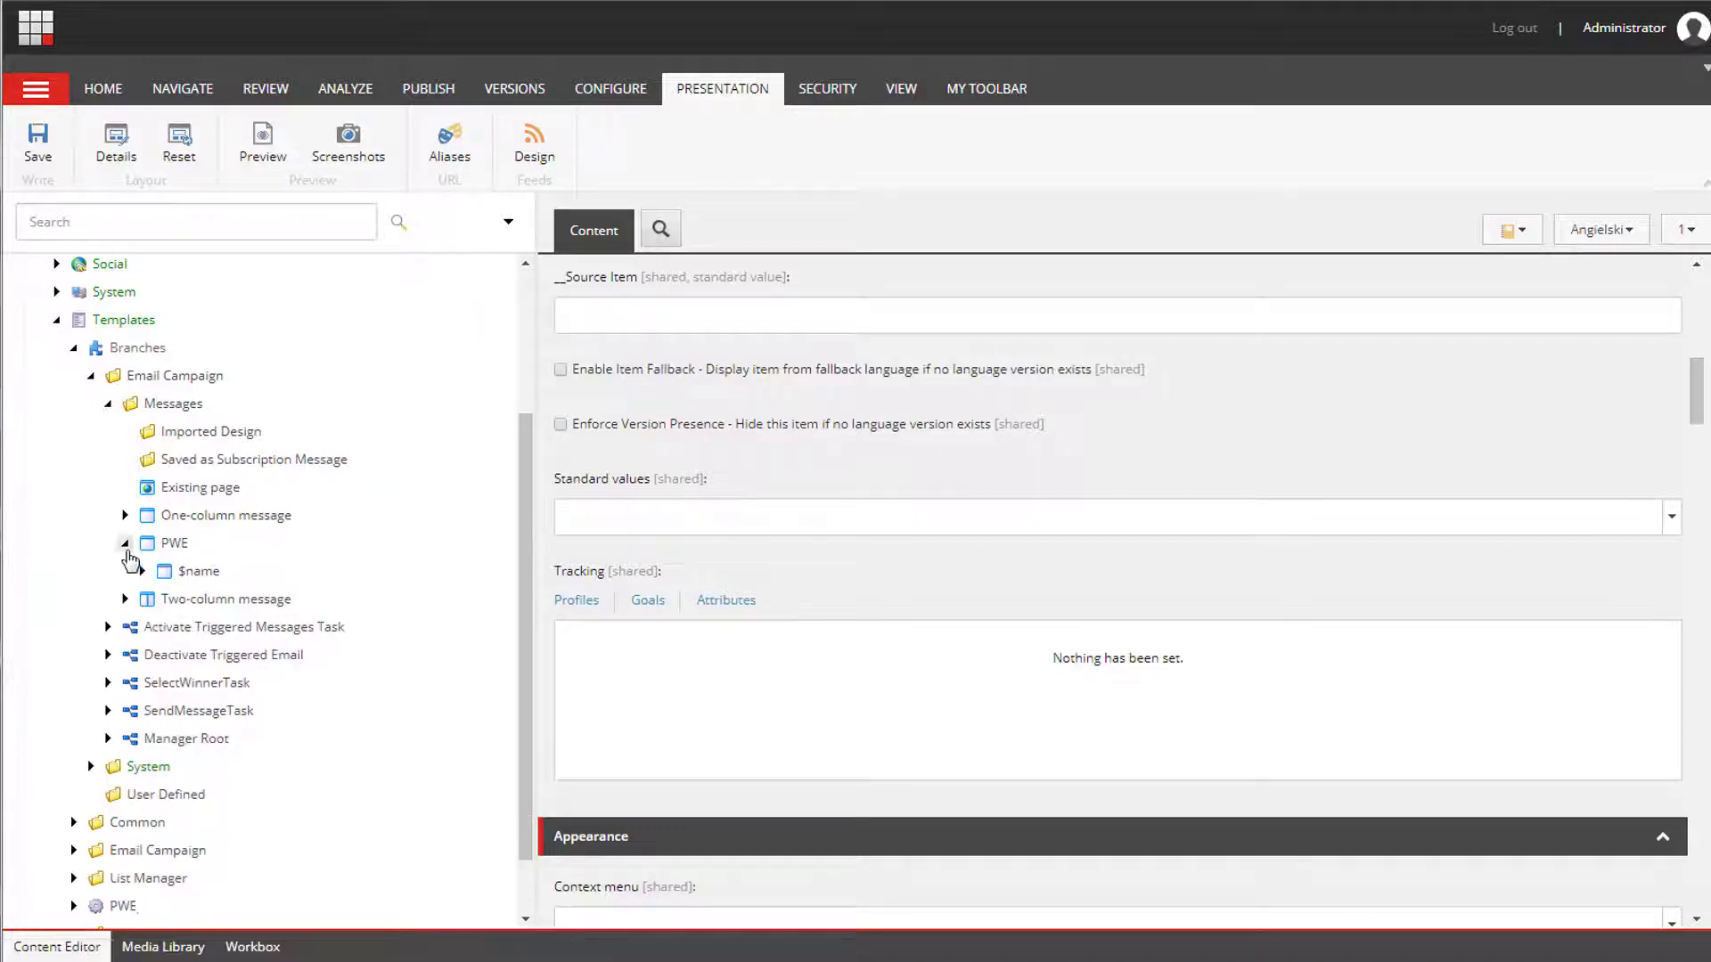
pyautogui.click(125, 543)
pyautogui.scroll(3, 131, 560)
pyautogui.scroll(1, 131, 559)
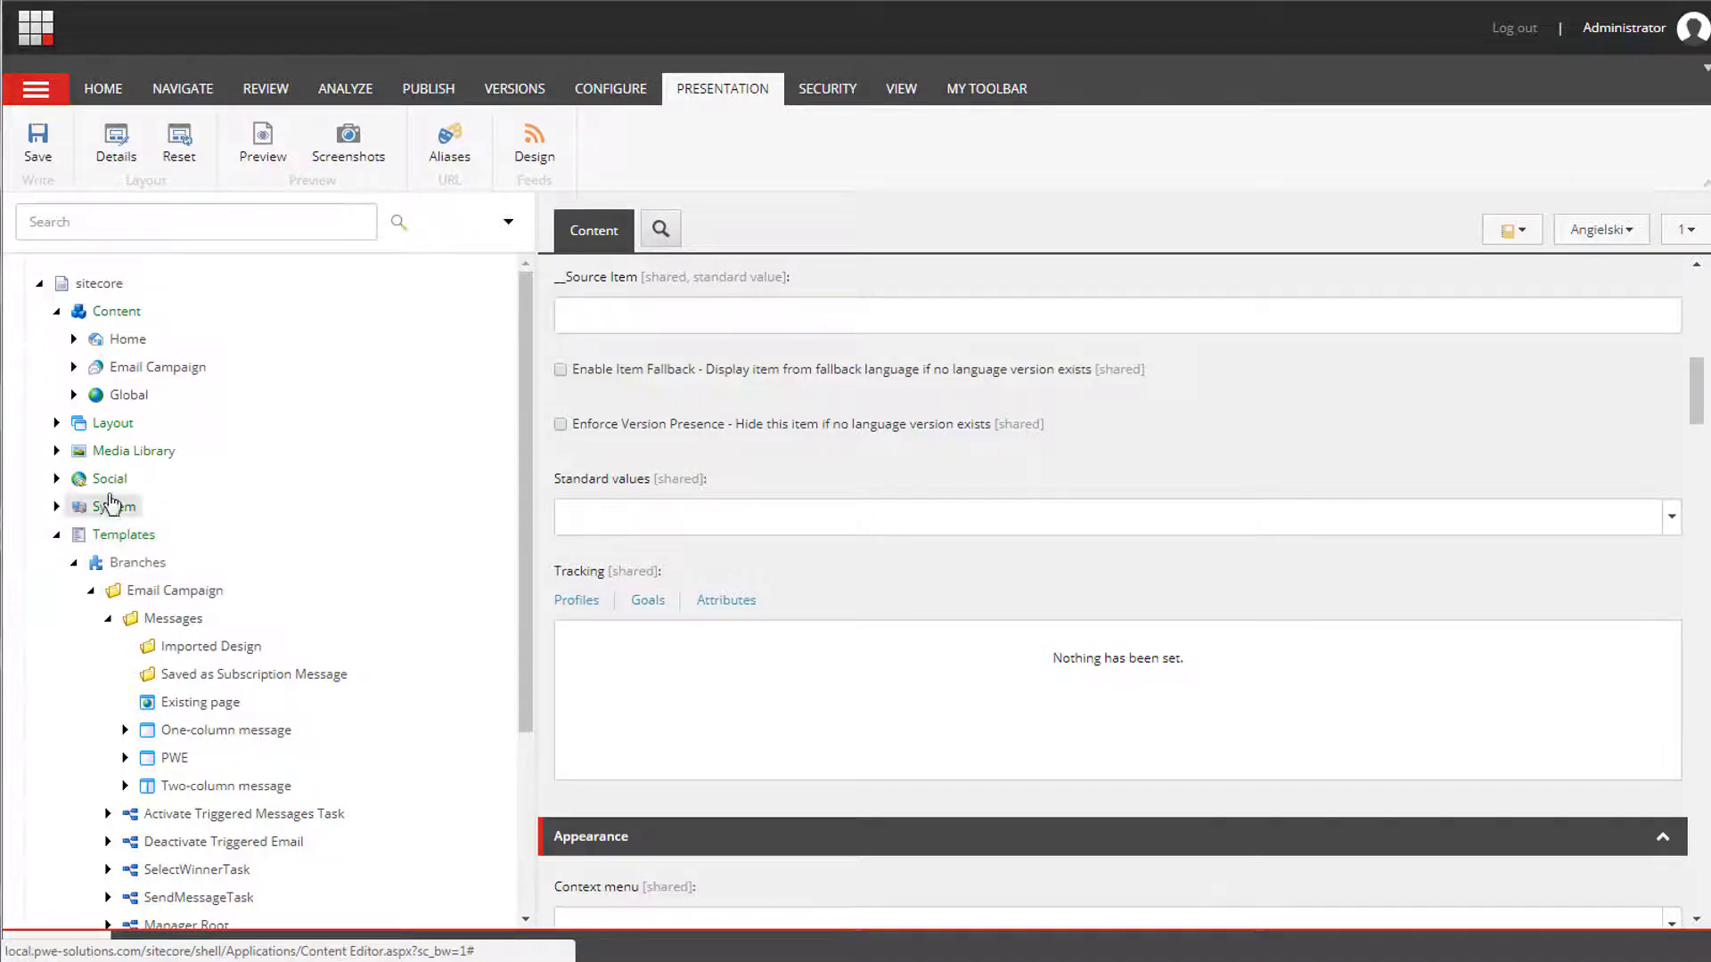
# Expand Email Campaign > Message Types > One Time Message and select its Default item.
pyautogui.click(75, 368)
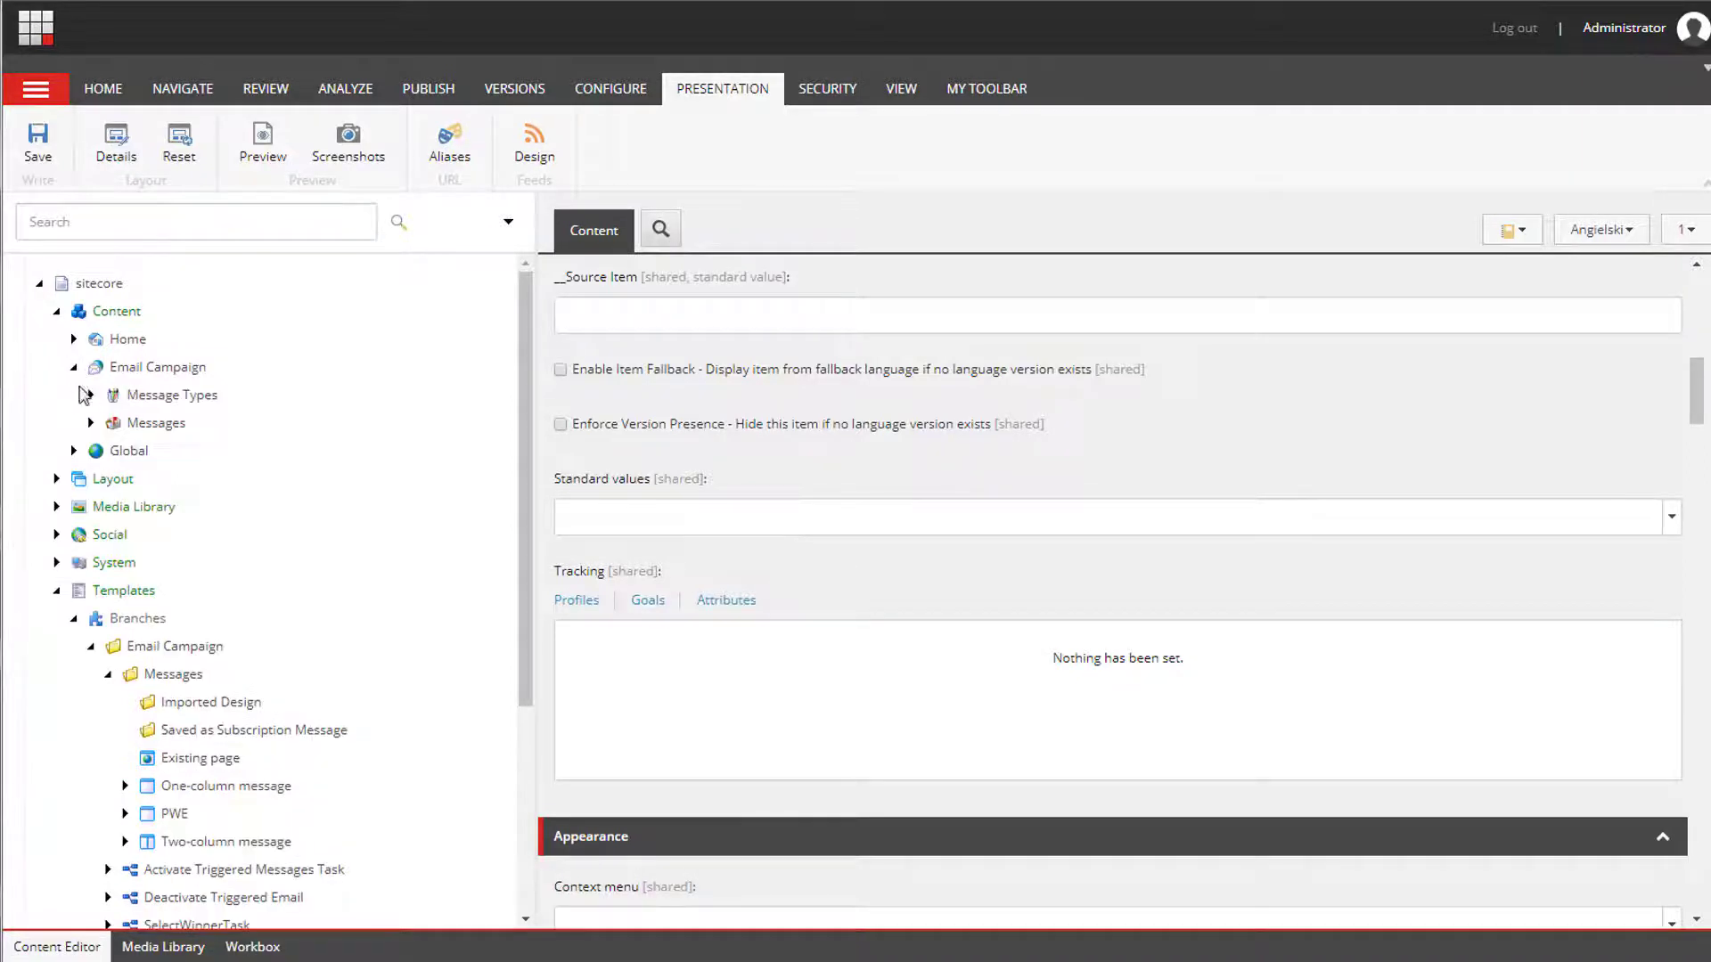
pyautogui.click(90, 395)
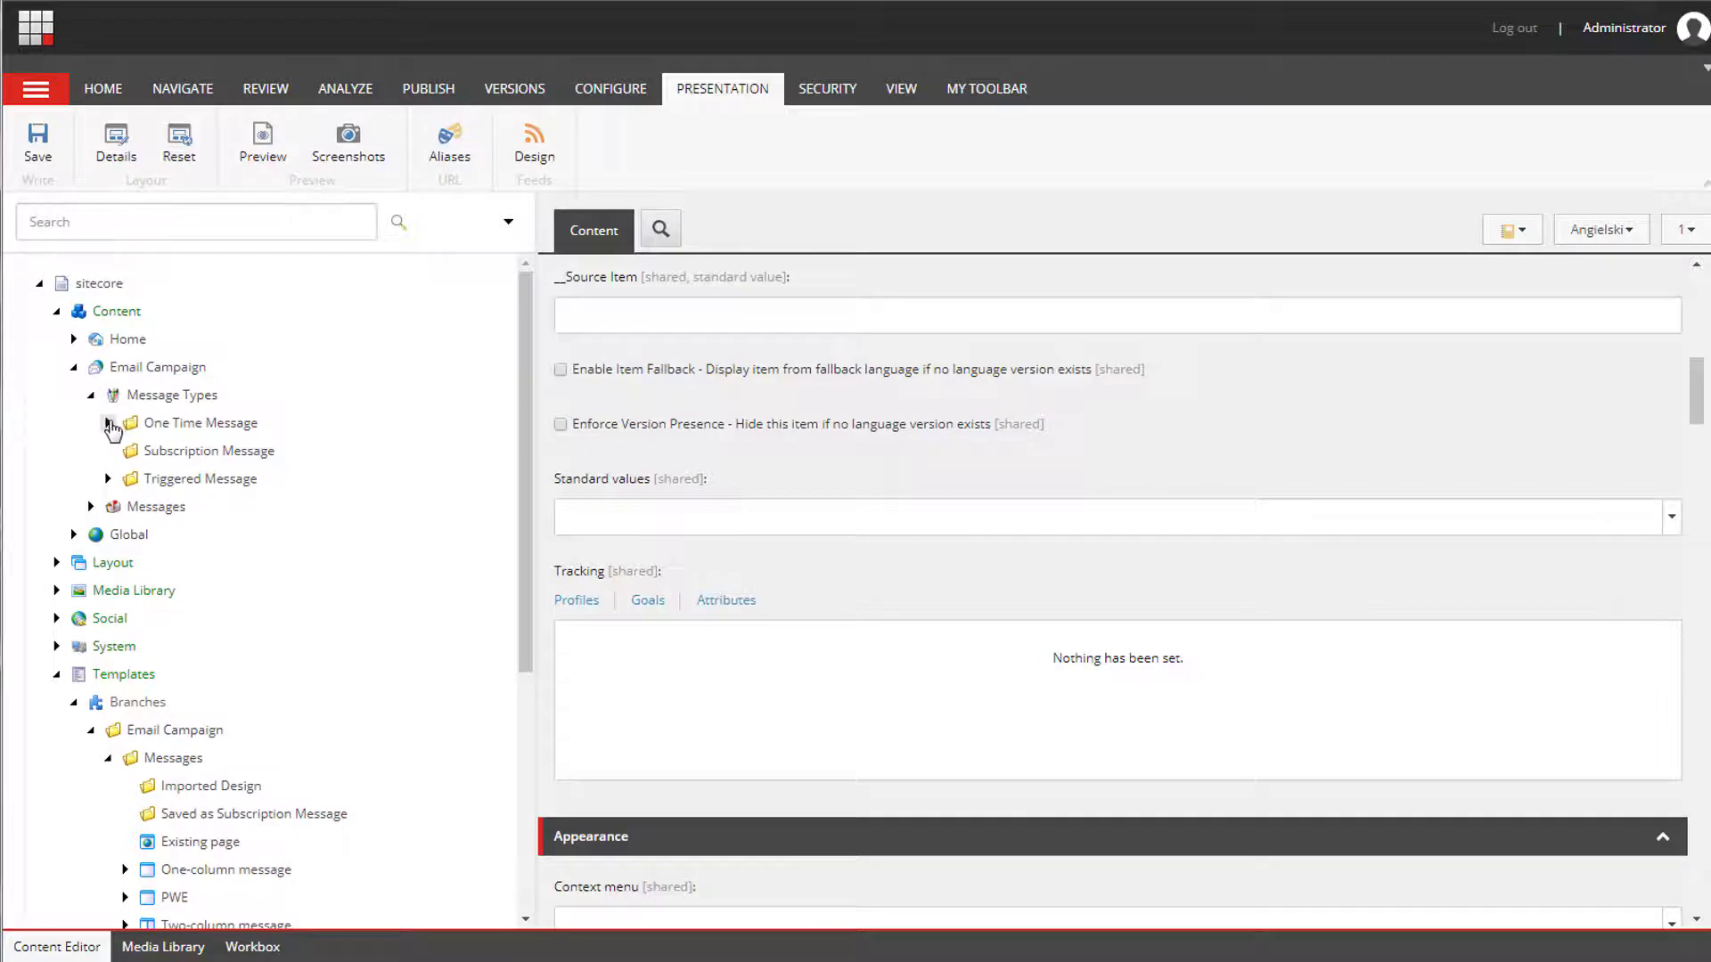
pyautogui.click(108, 422)
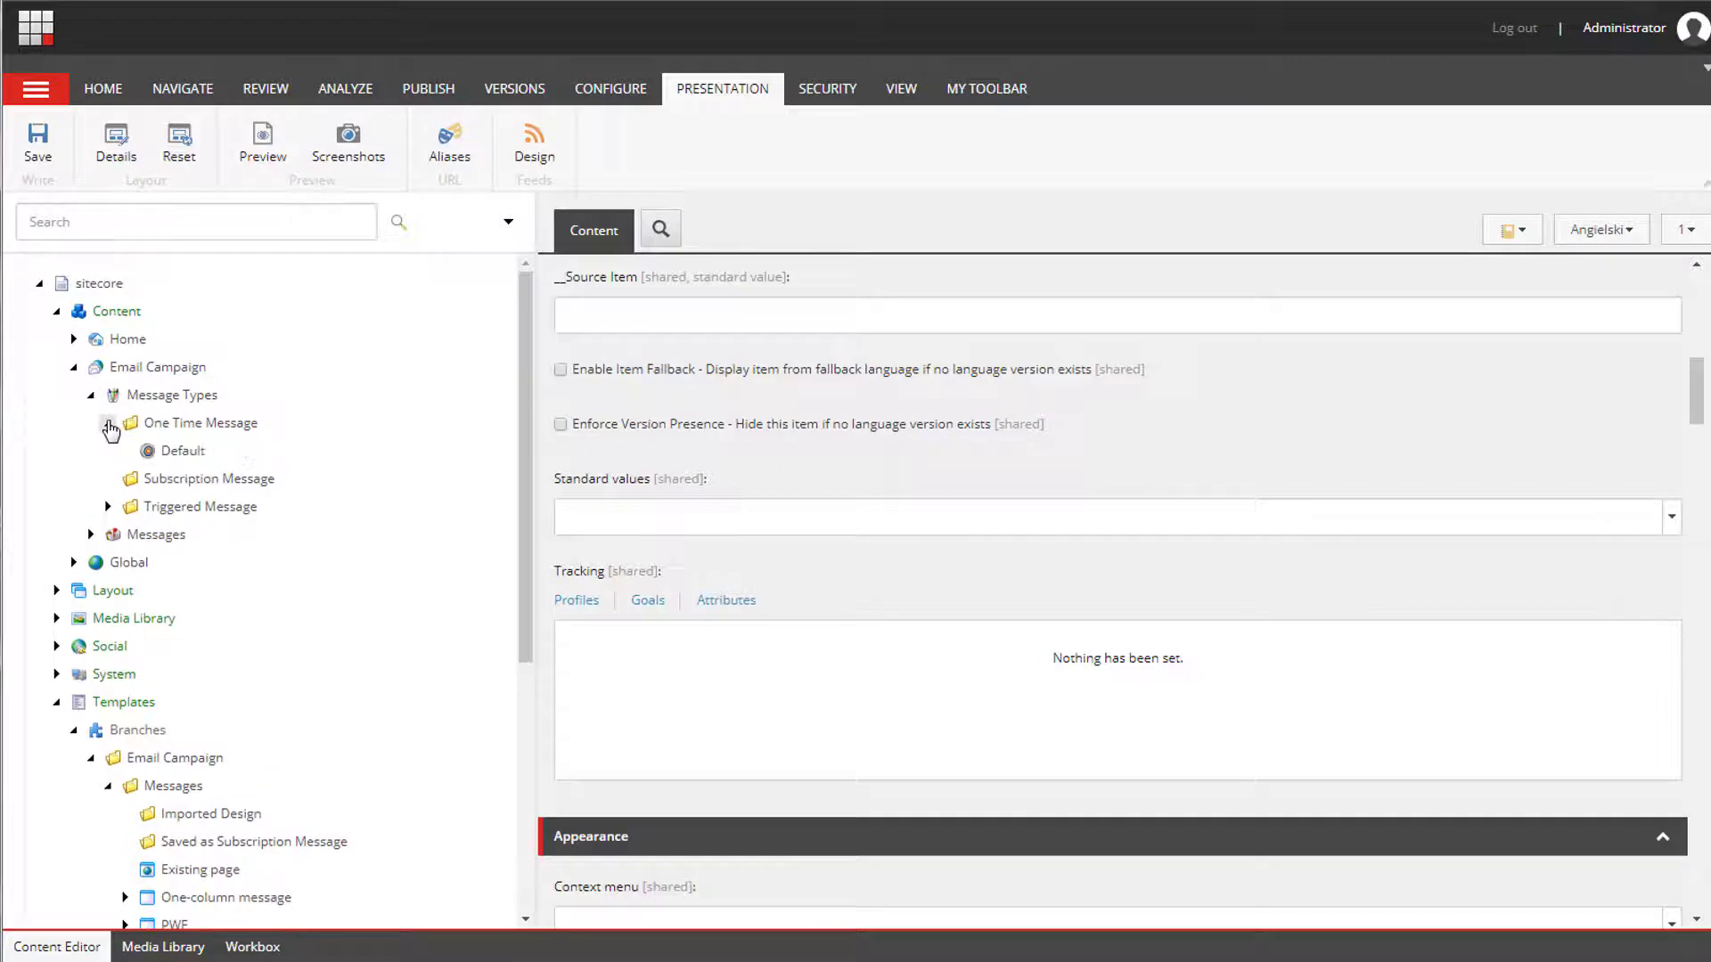
pyautogui.click(187, 453)
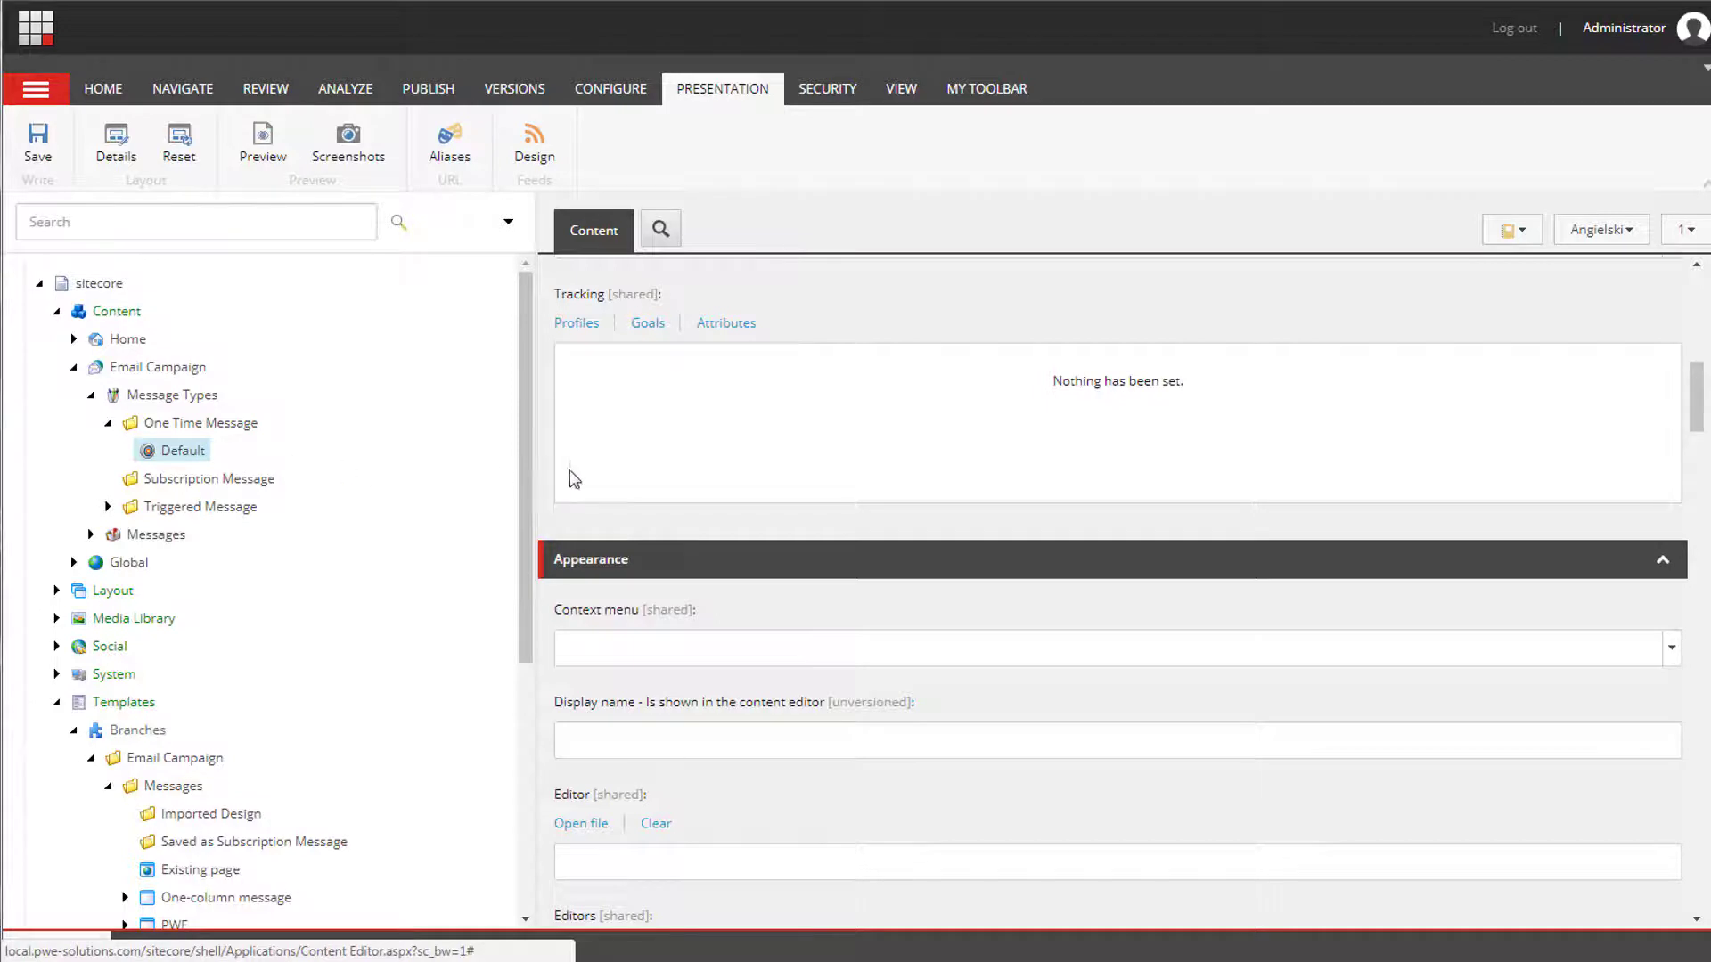
# Assign the Branches > Email Campaign > Messages > PWE template as an insert option.
pyautogui.click(618, 94)
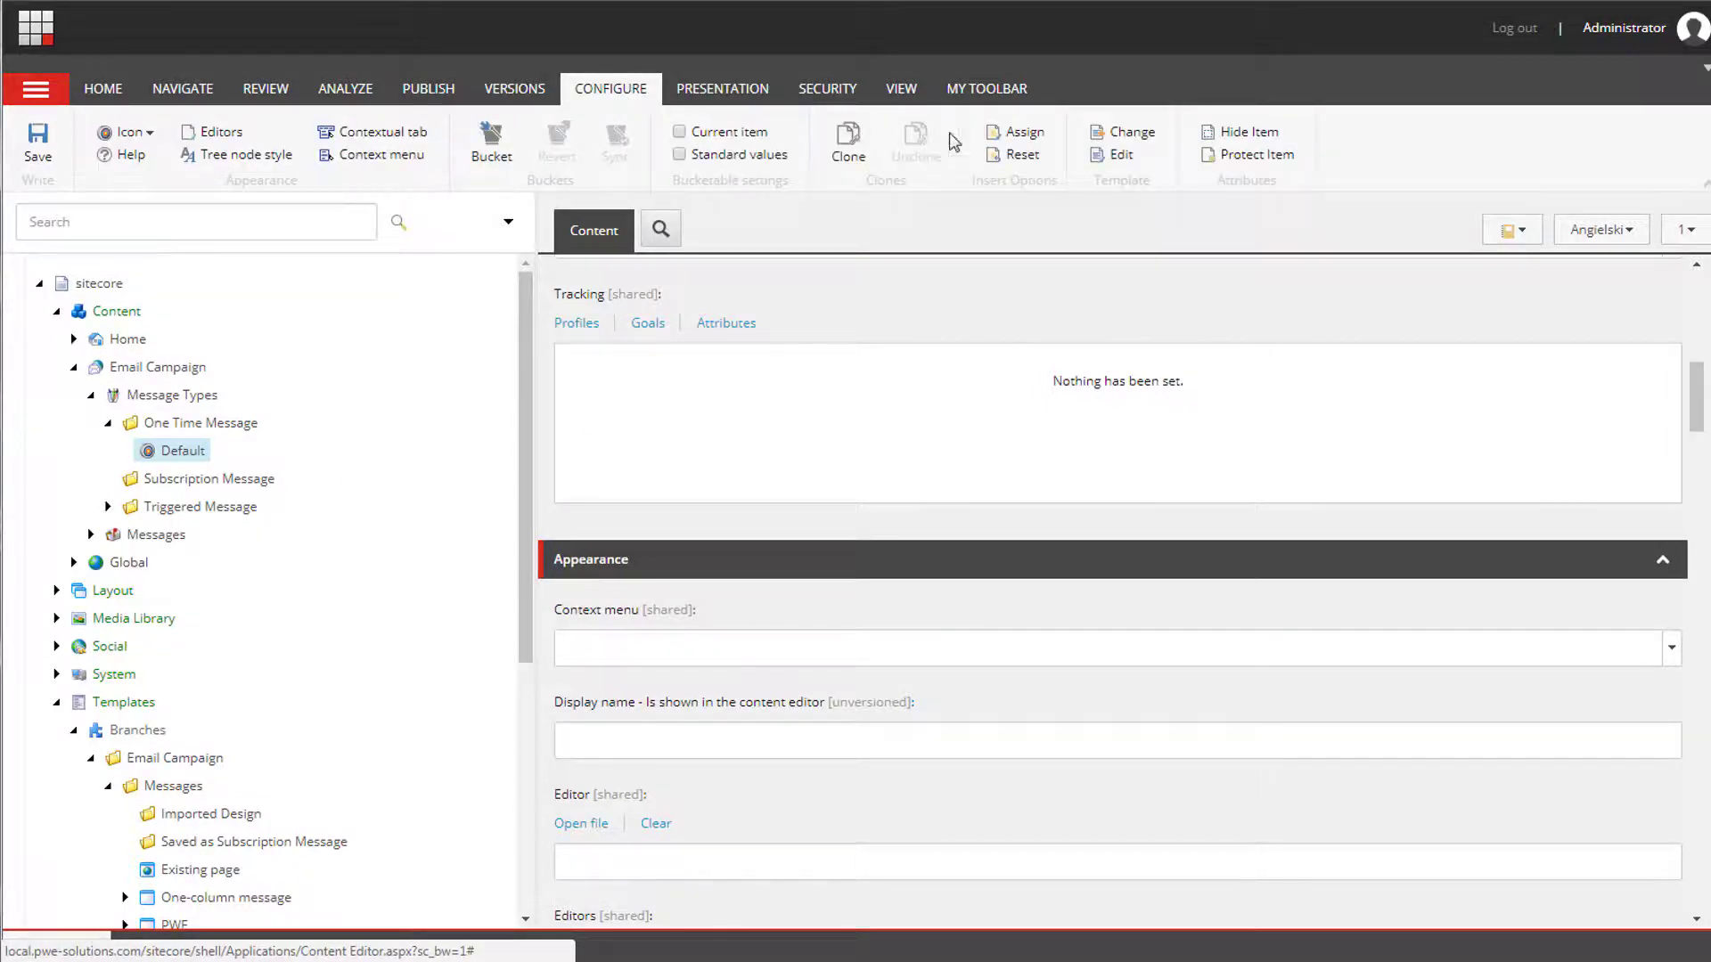
pyautogui.click(1015, 134)
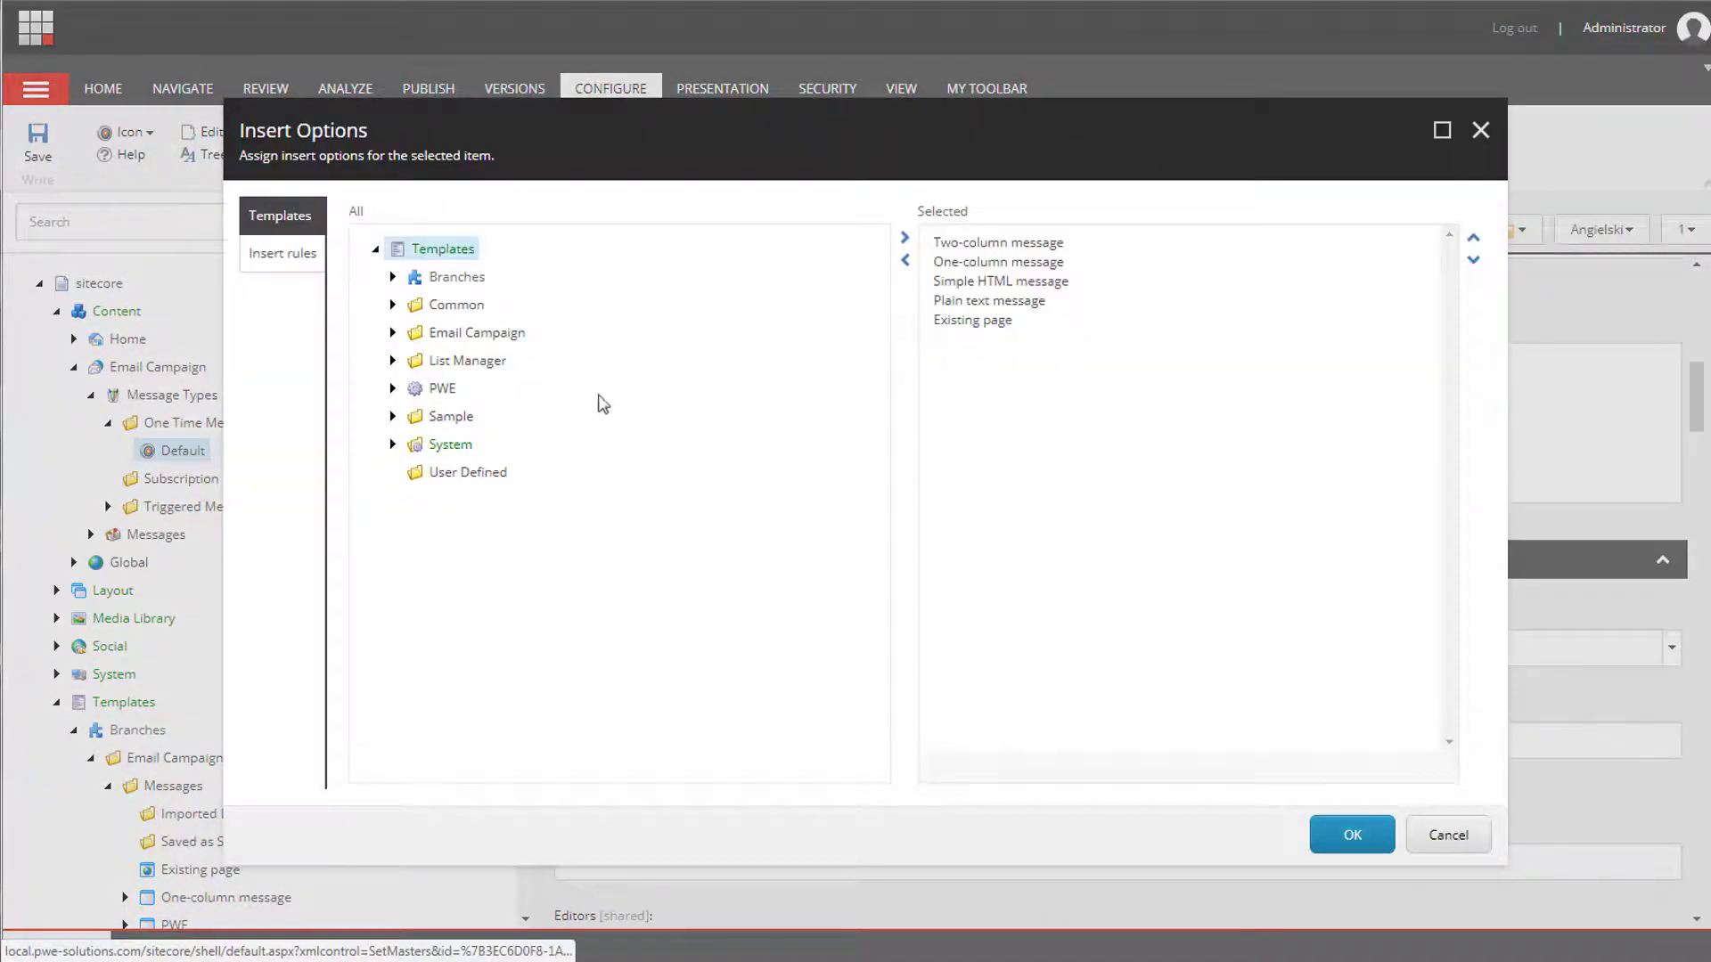
pyautogui.click(392, 278)
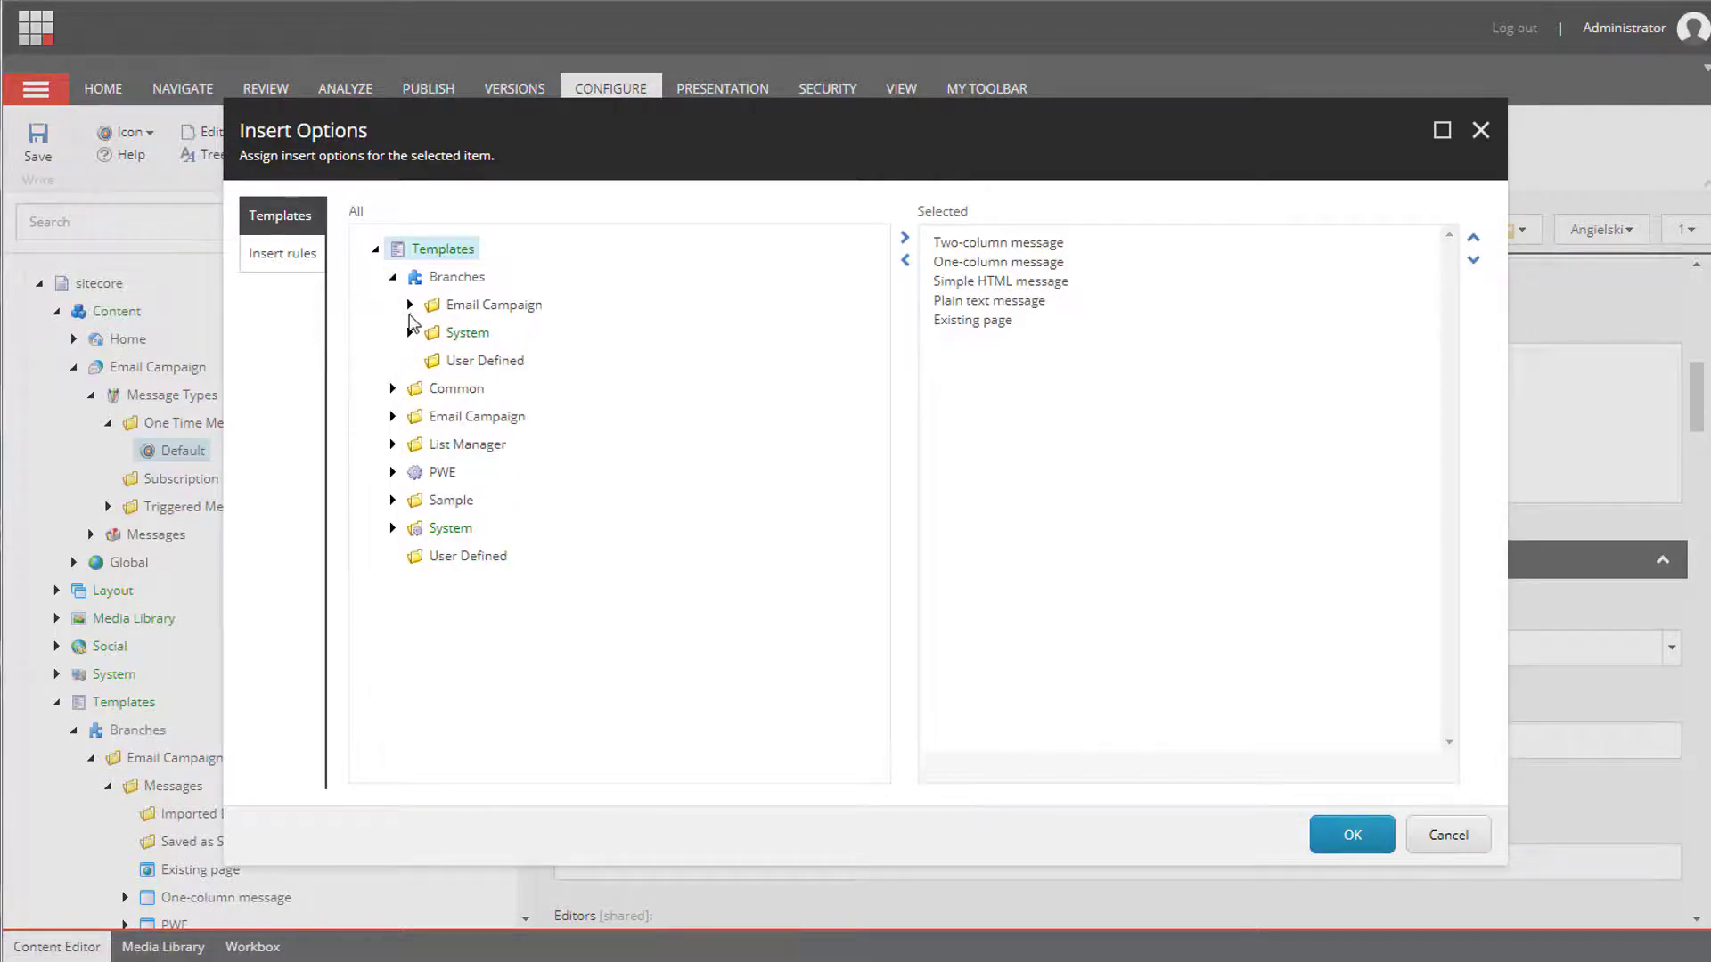
pyautogui.click(409, 305)
pyautogui.click(427, 333)
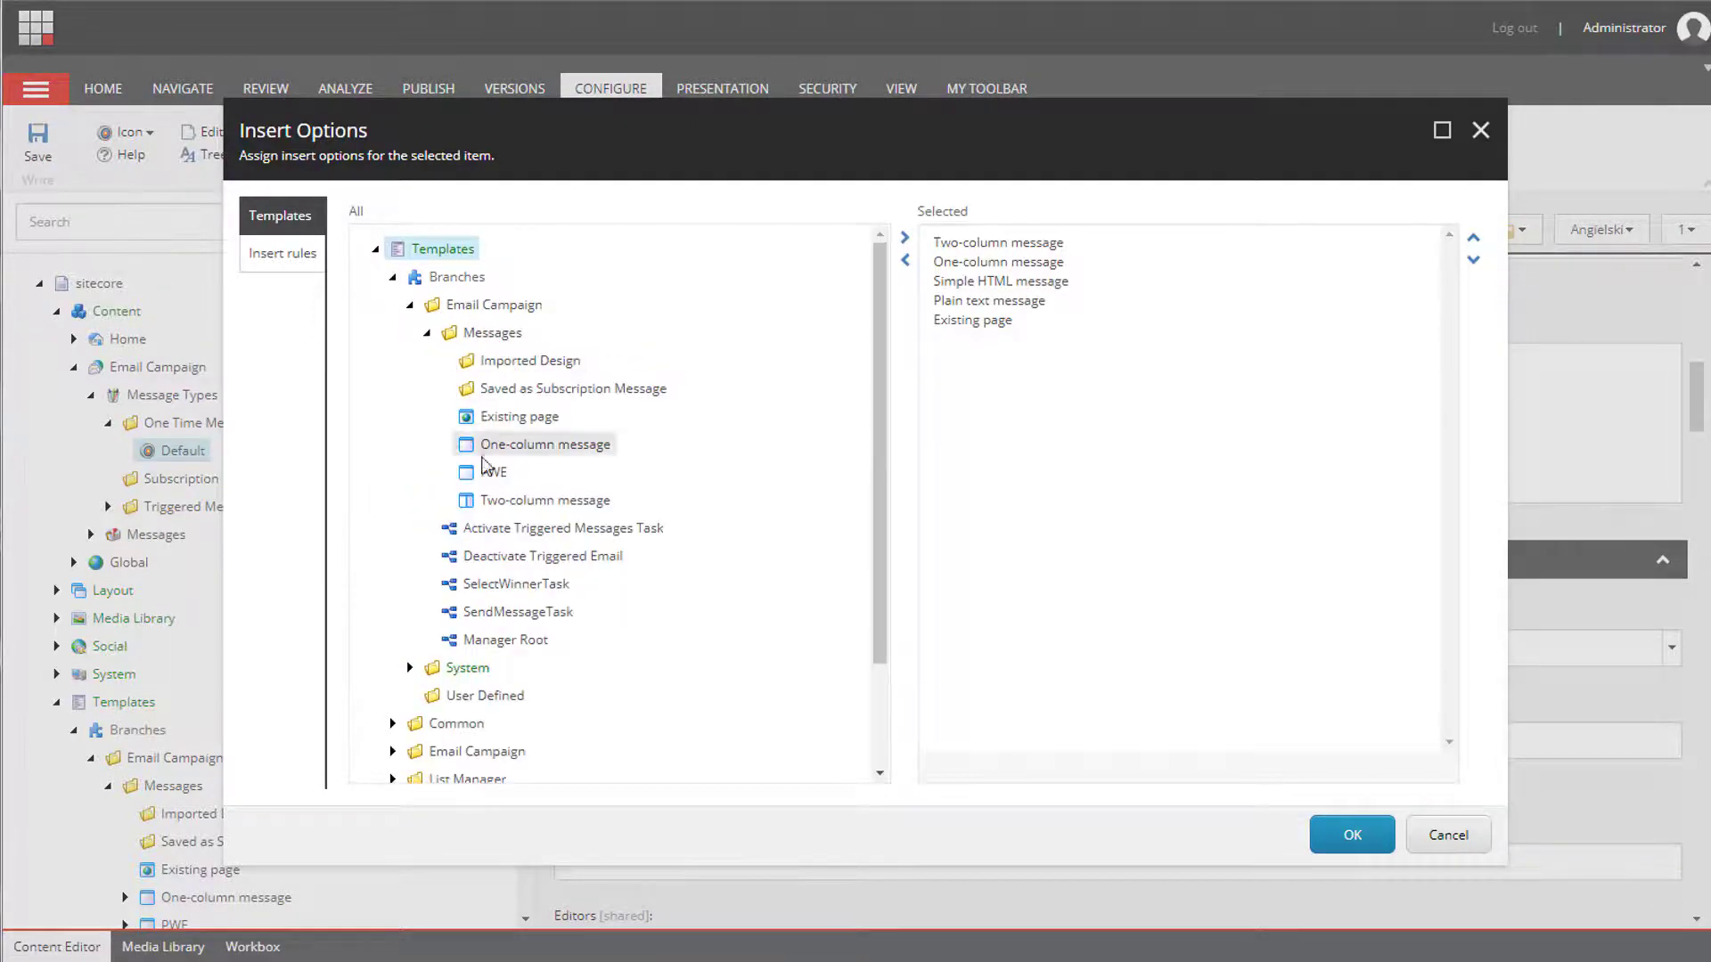
pyautogui.click(492, 472)
pyautogui.doubleClick(493, 472)
pyautogui.click(1340, 835)
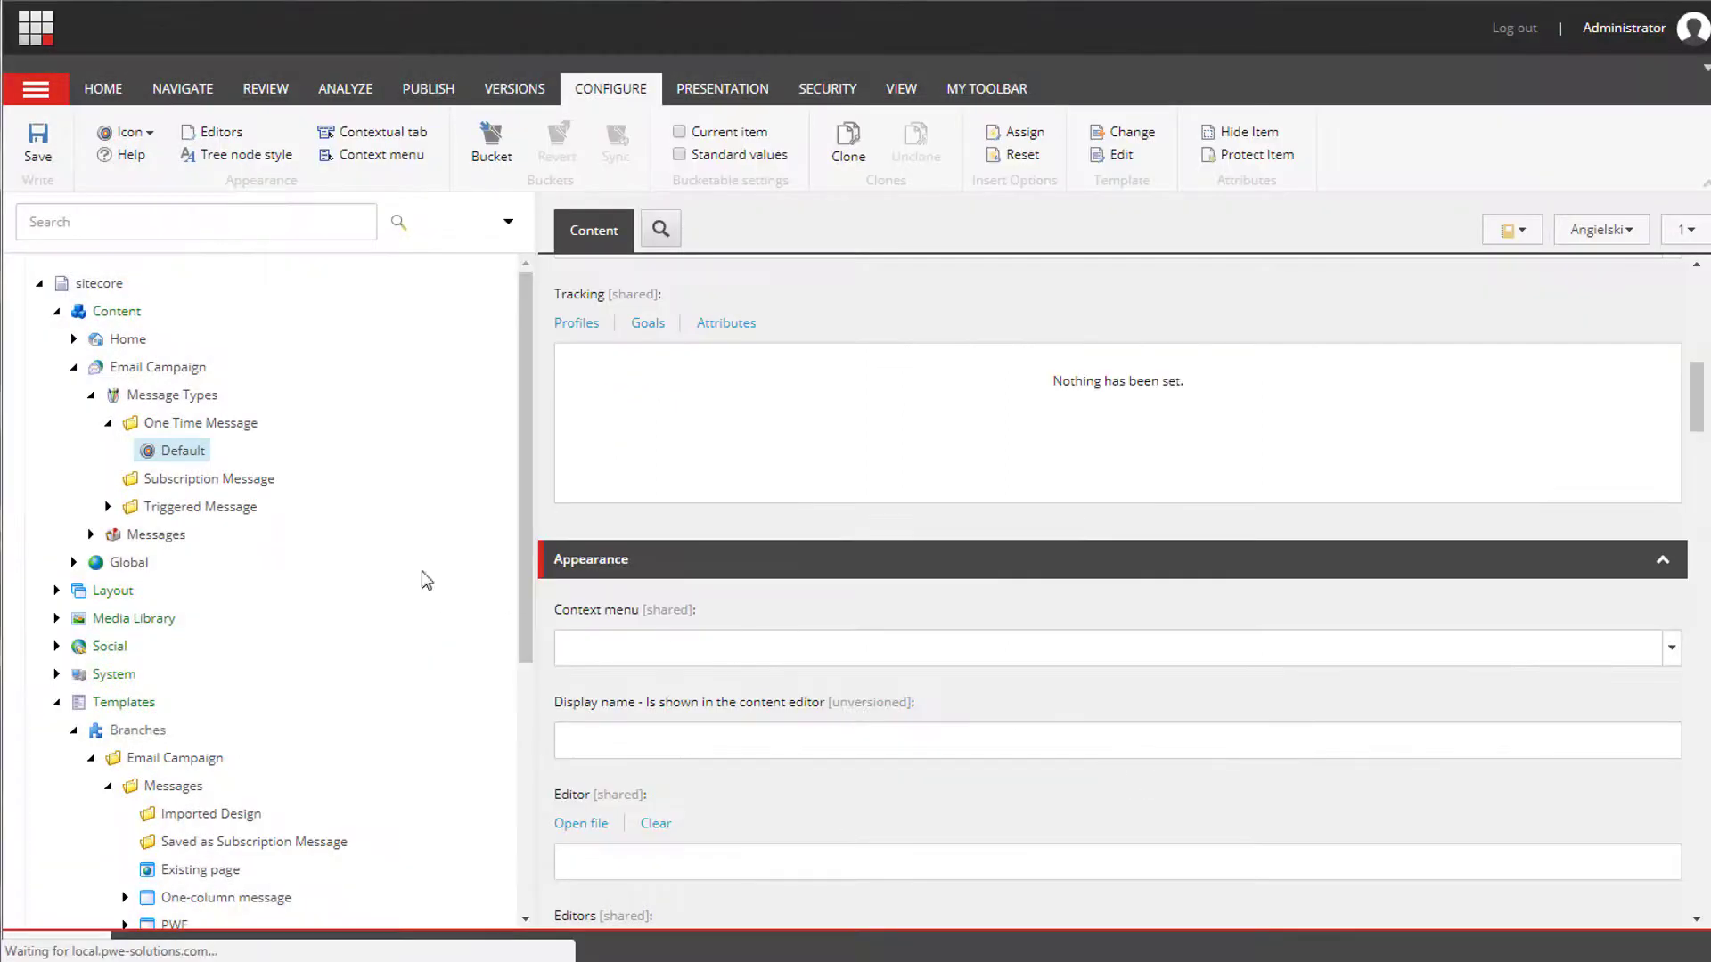
# Assign PWE as an insert option of Triggered Message > Default, save, and go to the Launchpad.
pyautogui.click(108, 506)
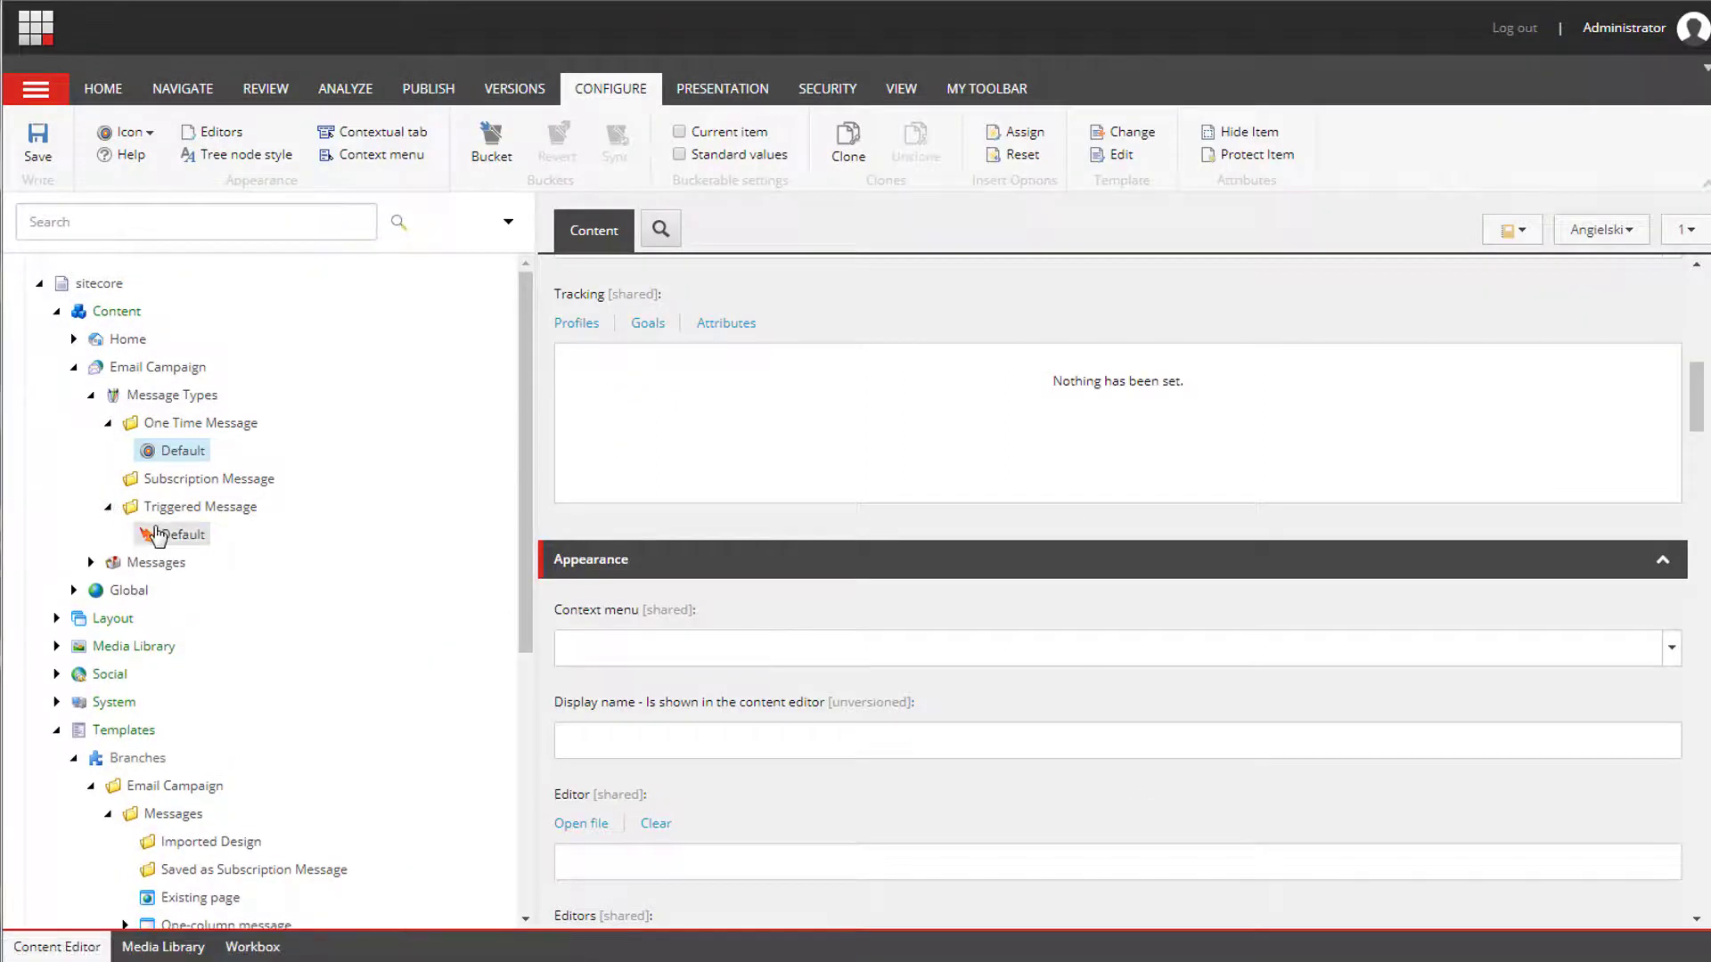
pyautogui.click(167, 534)
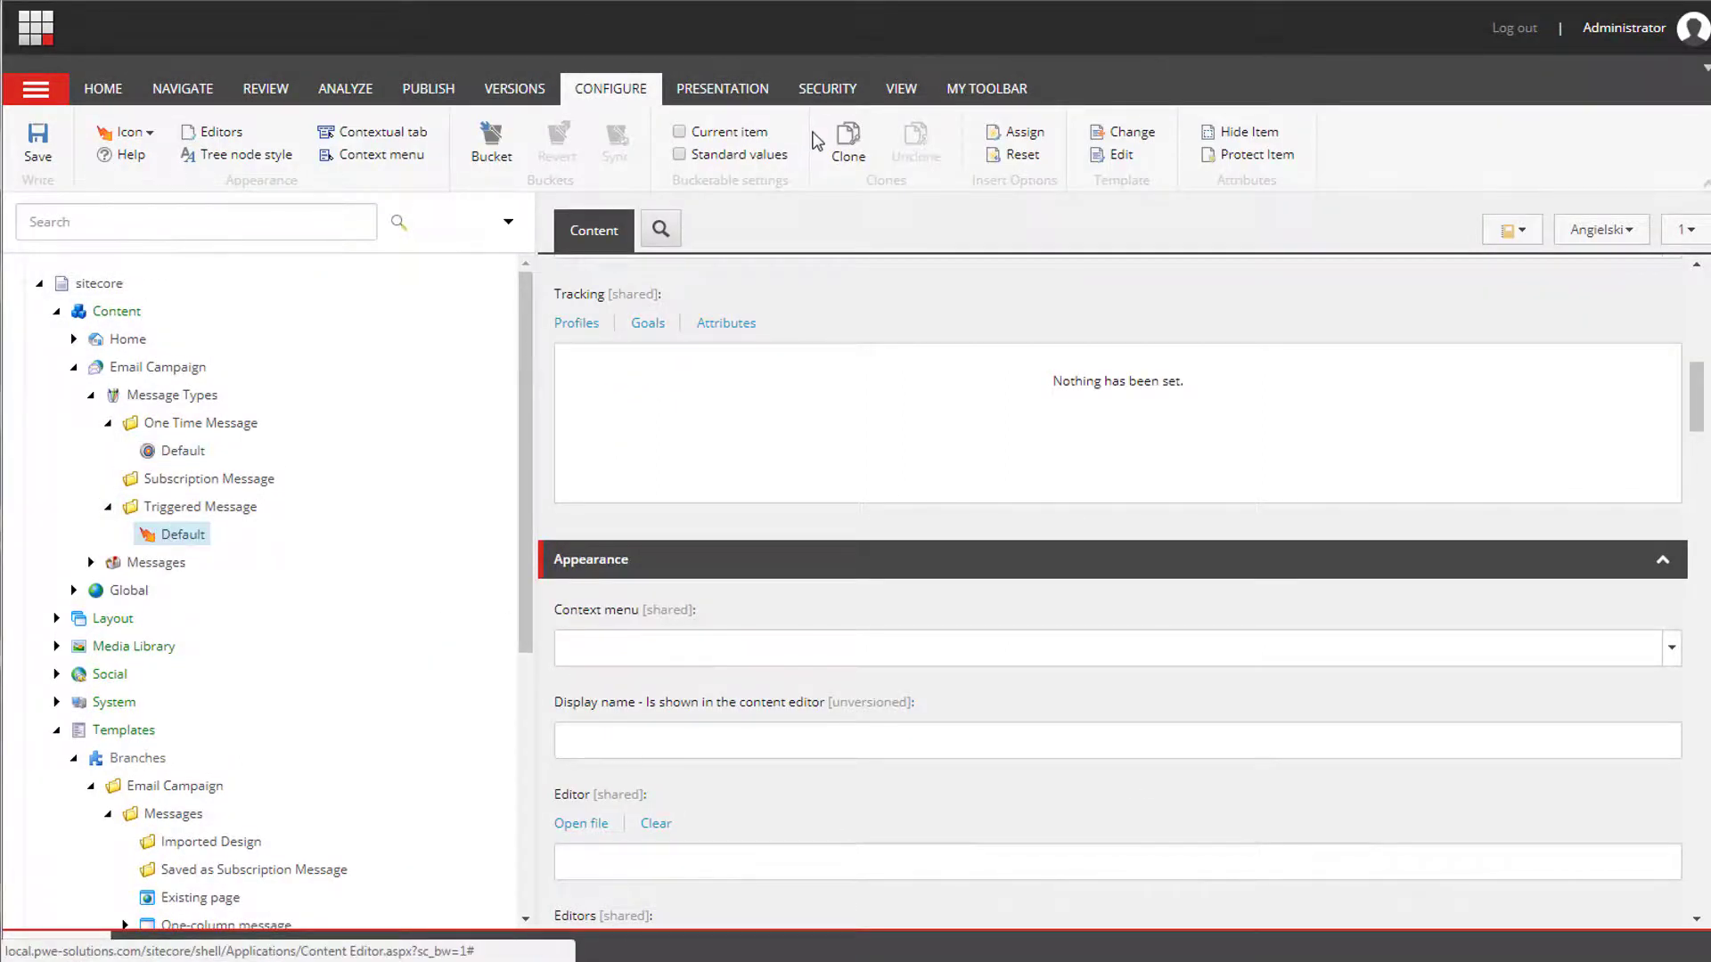
pyautogui.click(1015, 134)
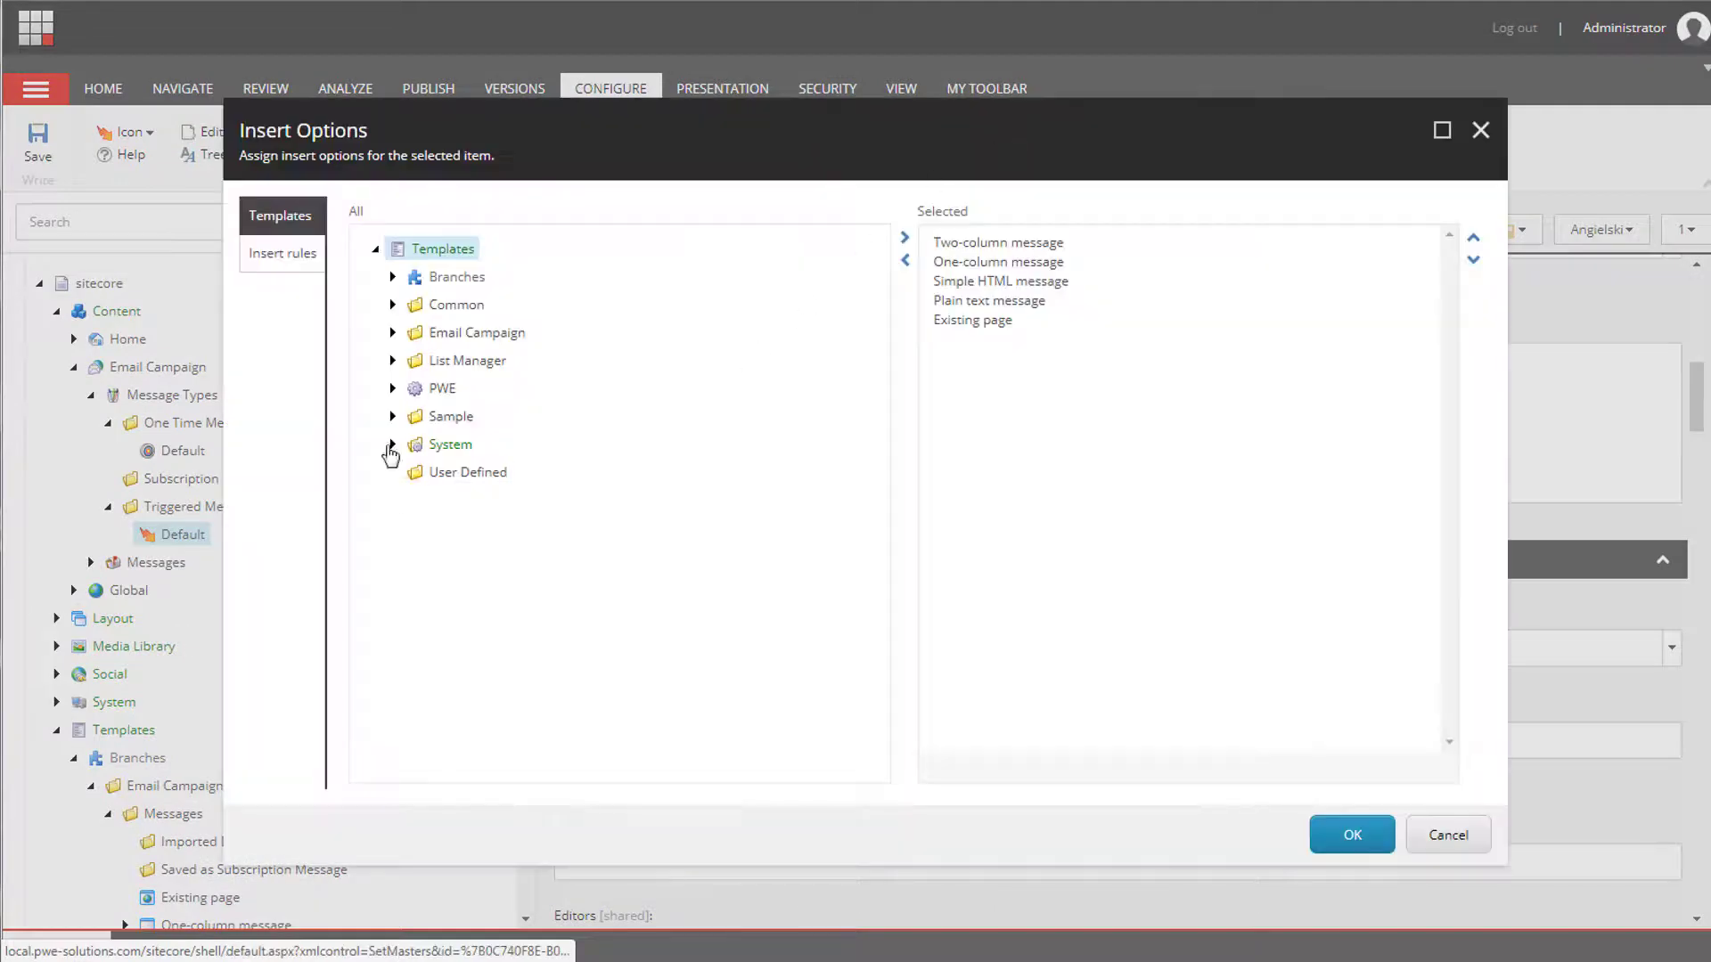
pyautogui.click(392, 277)
pyautogui.click(409, 305)
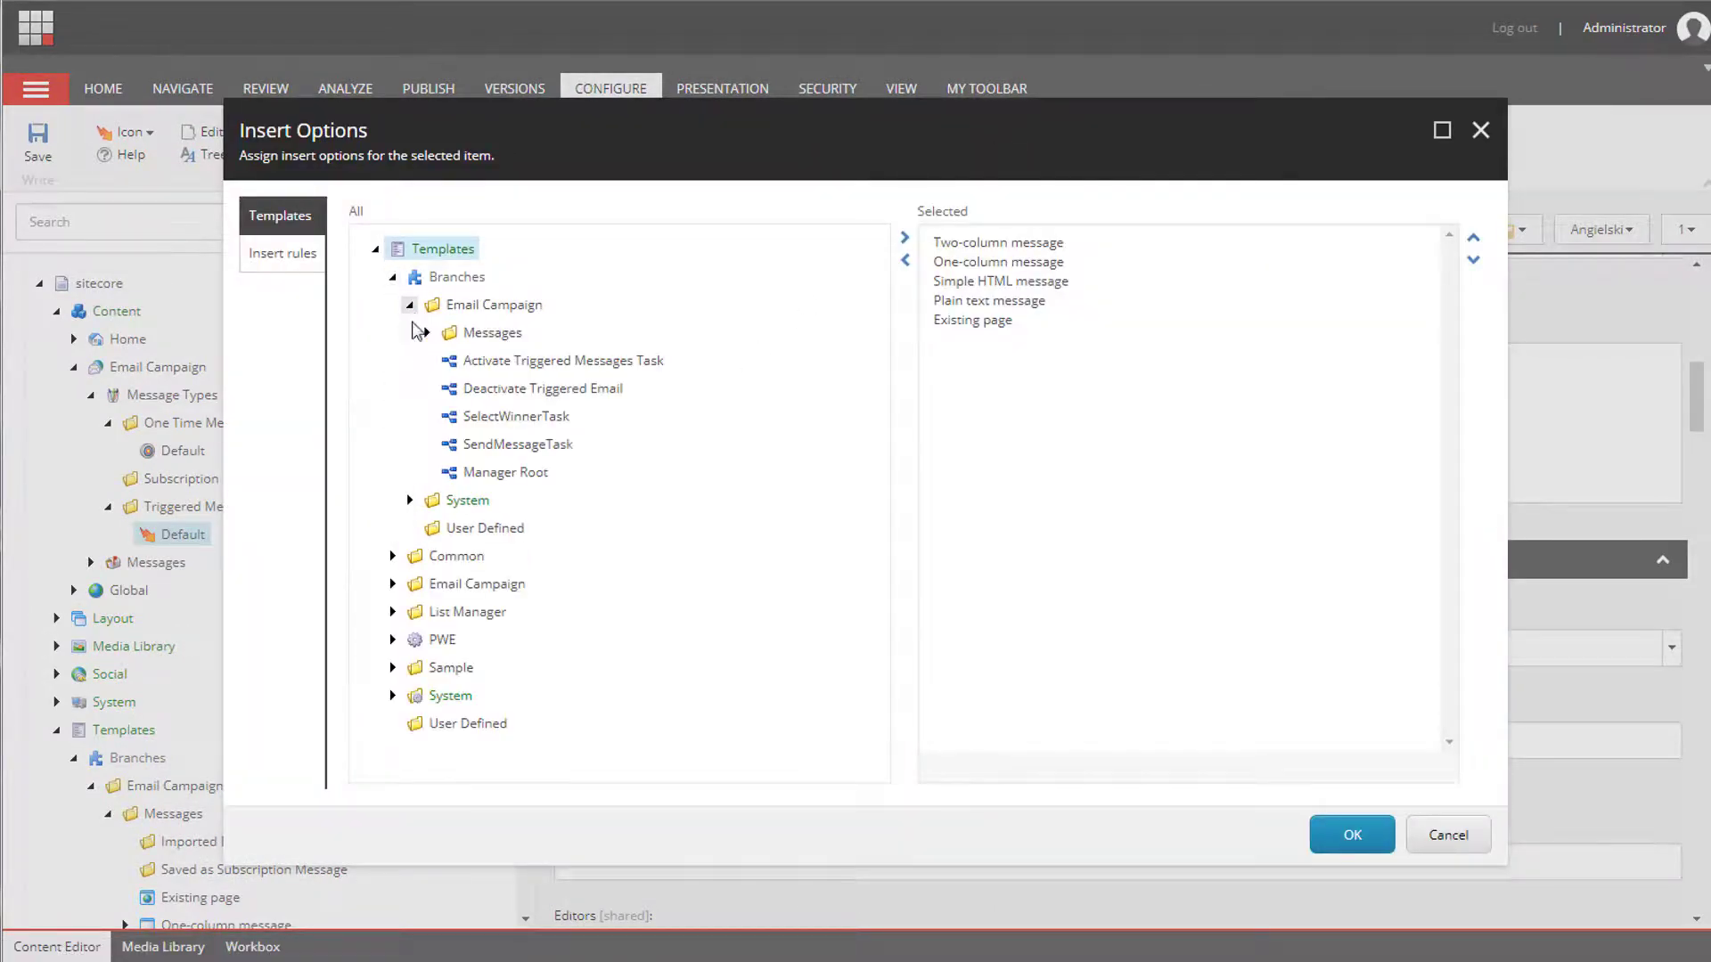
pyautogui.click(426, 332)
pyautogui.doubleClick(493, 473)
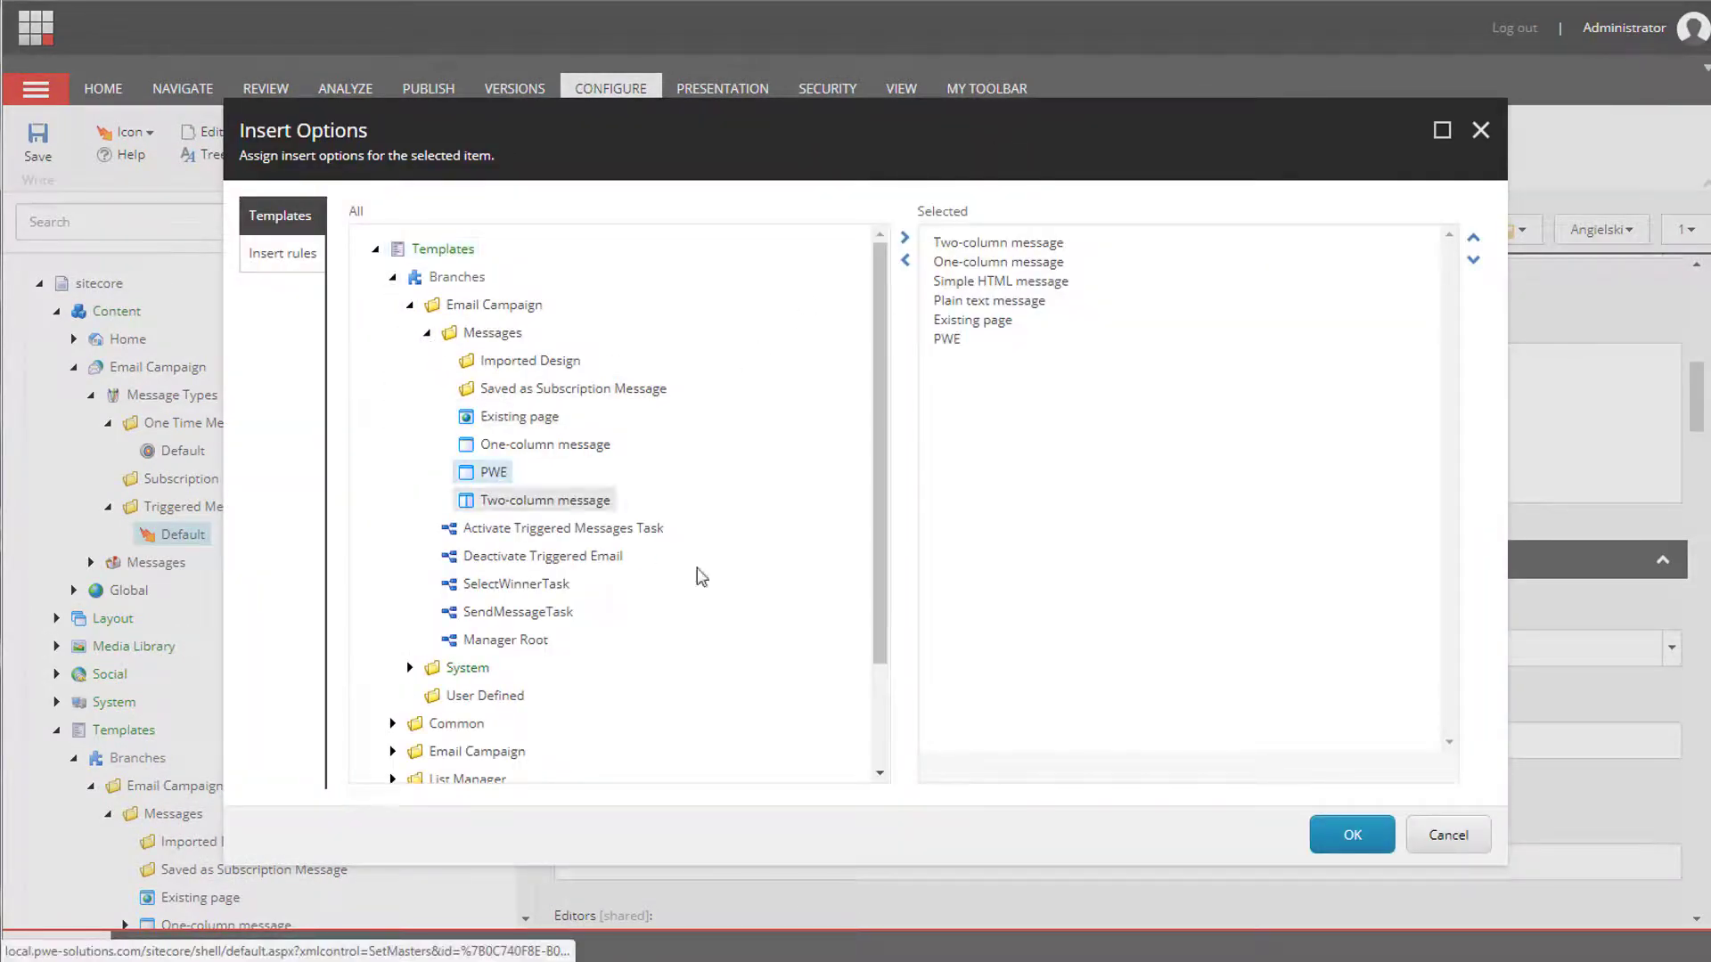
pyautogui.click(1344, 833)
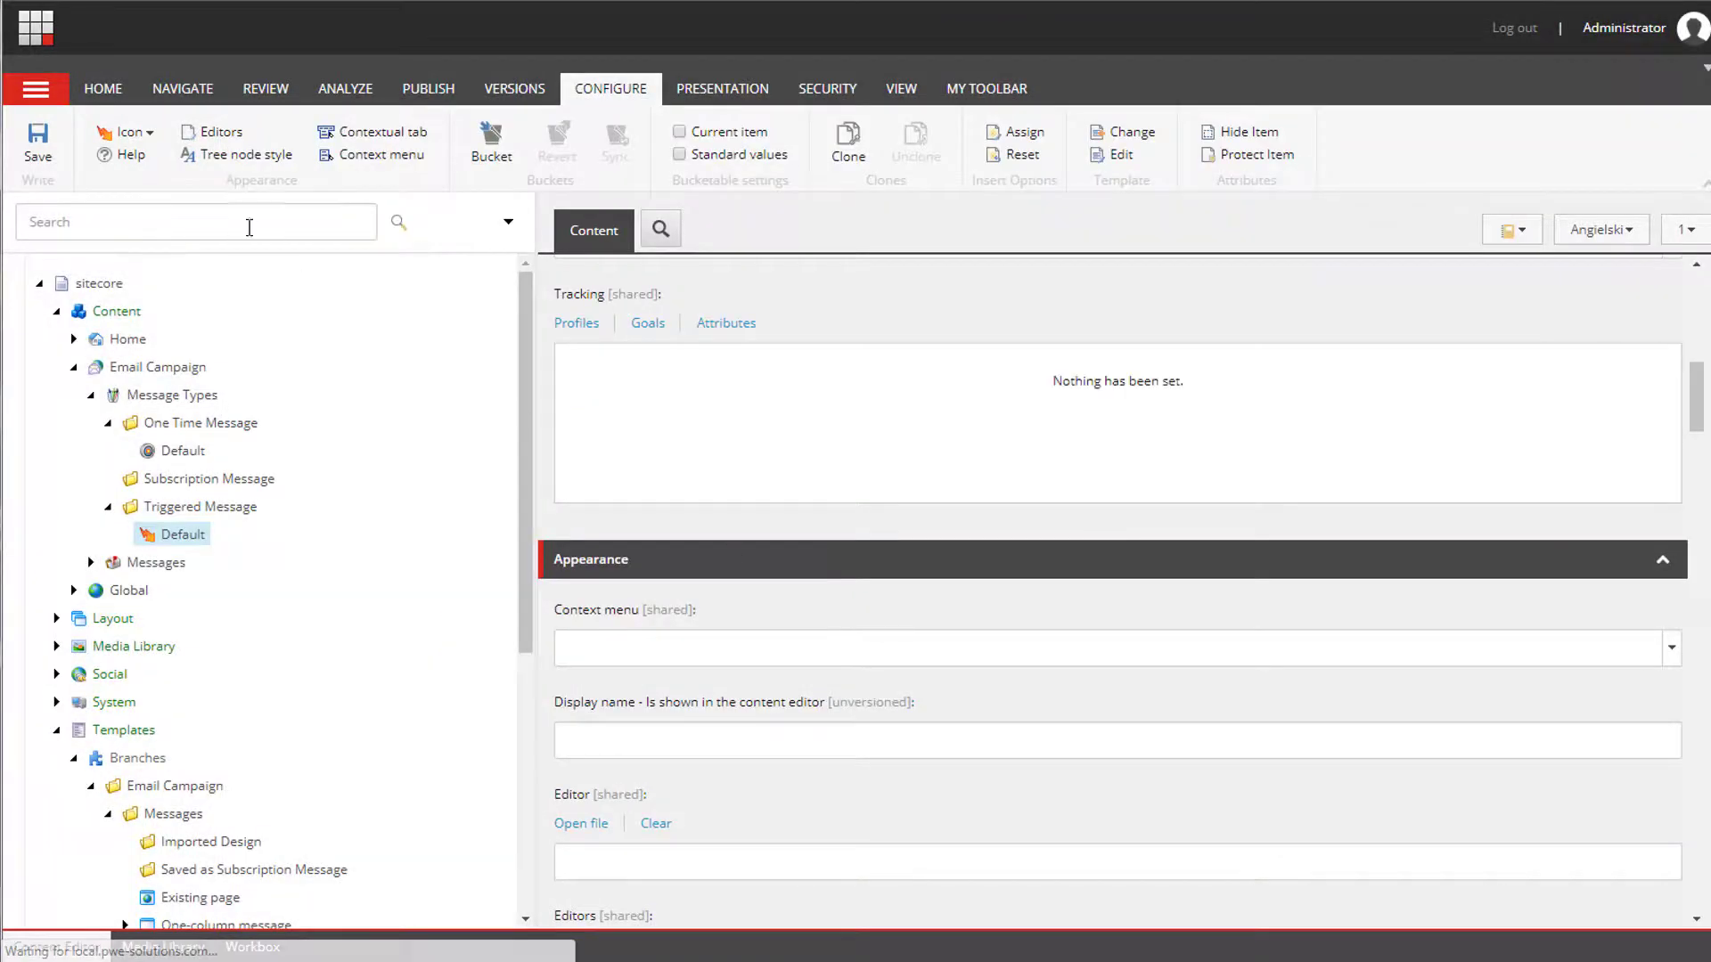
pyautogui.click(37, 158)
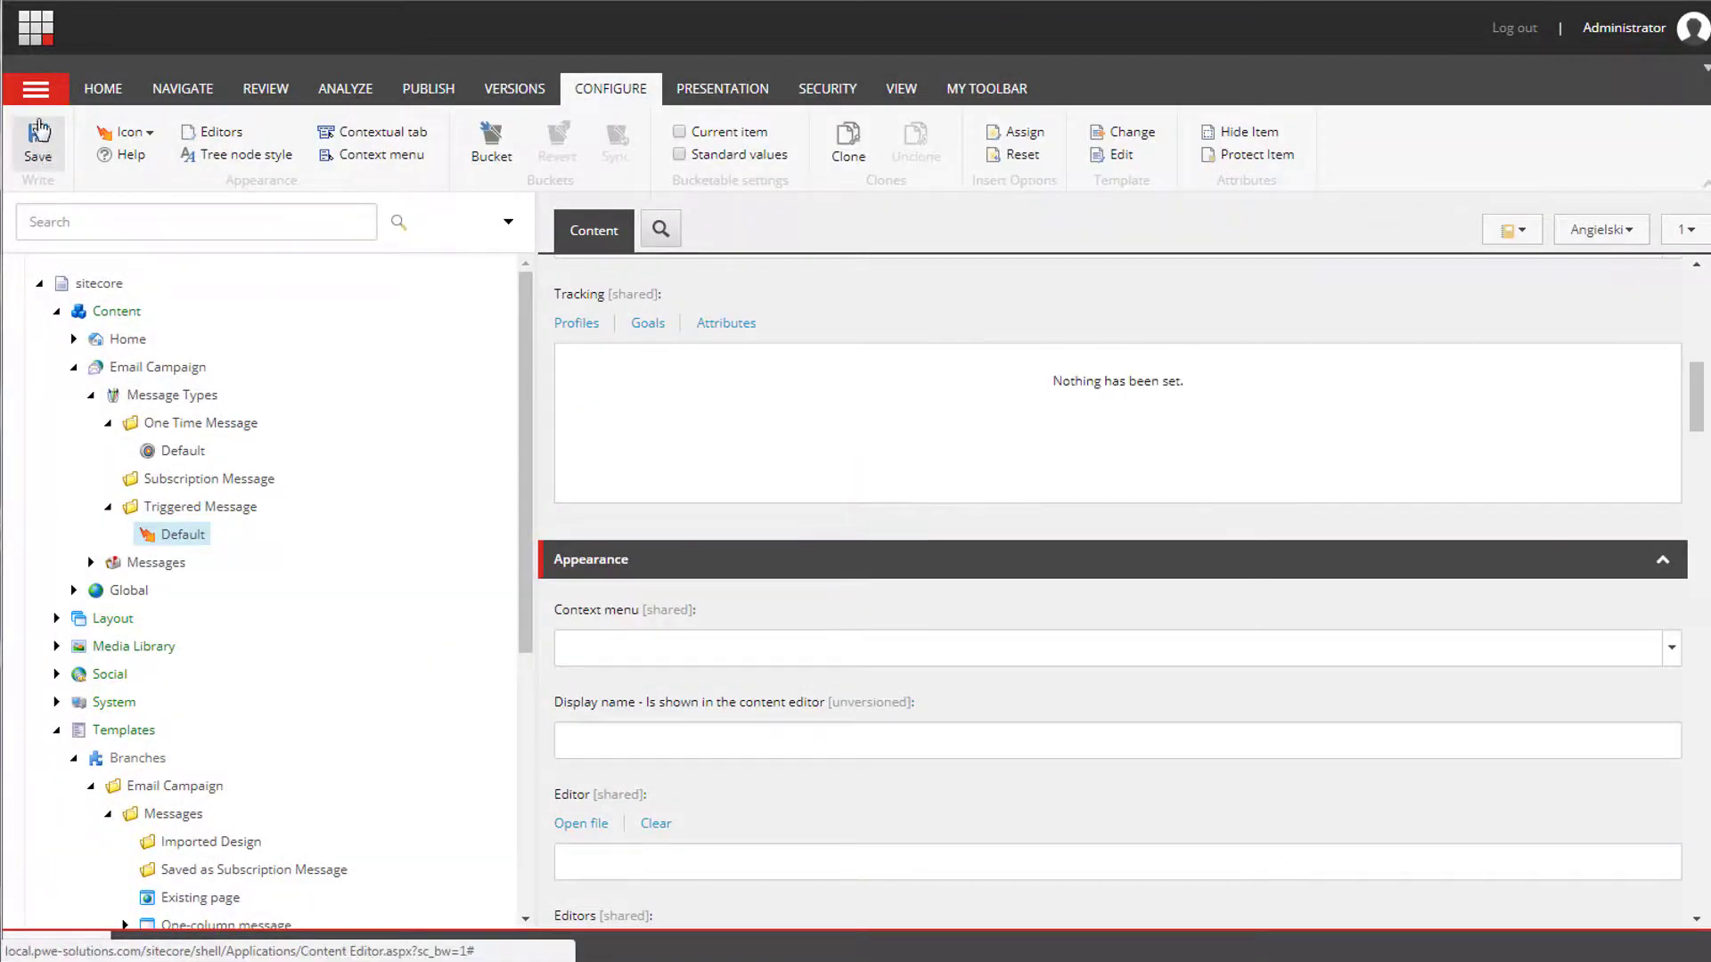
pyautogui.click(30, 41)
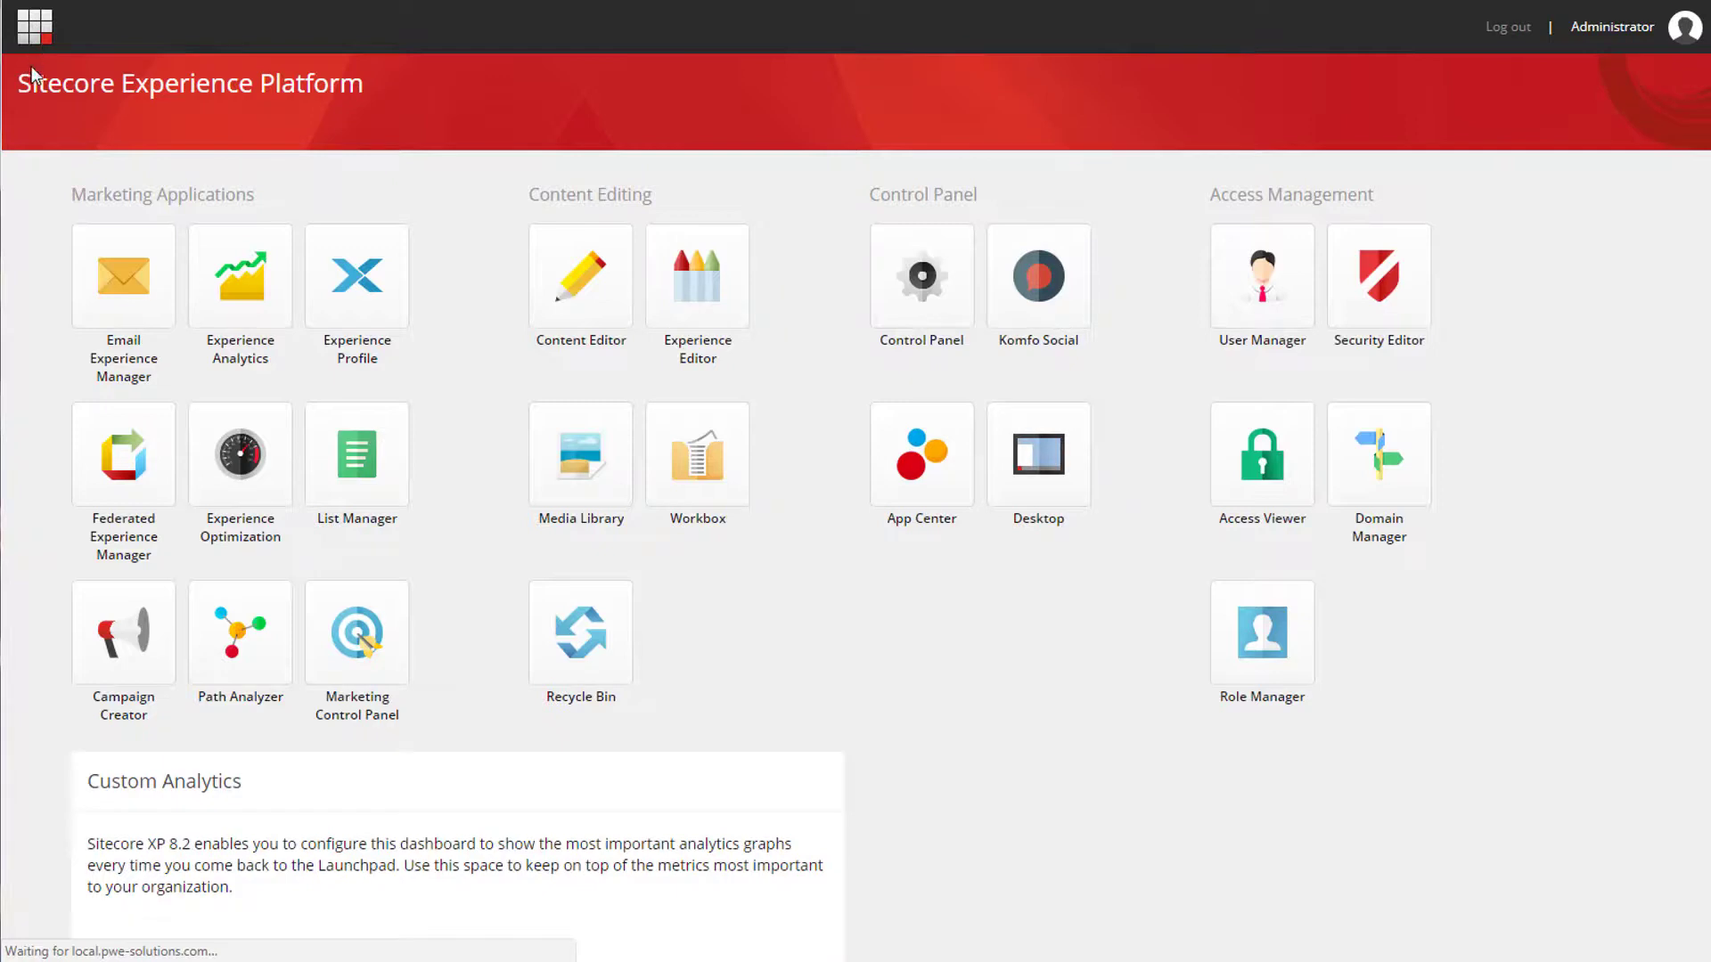
# In Email Experience Manager, confirm PWE under Regular email campaign templates, then open the Automated email campaign templates.
pyautogui.click(138, 287)
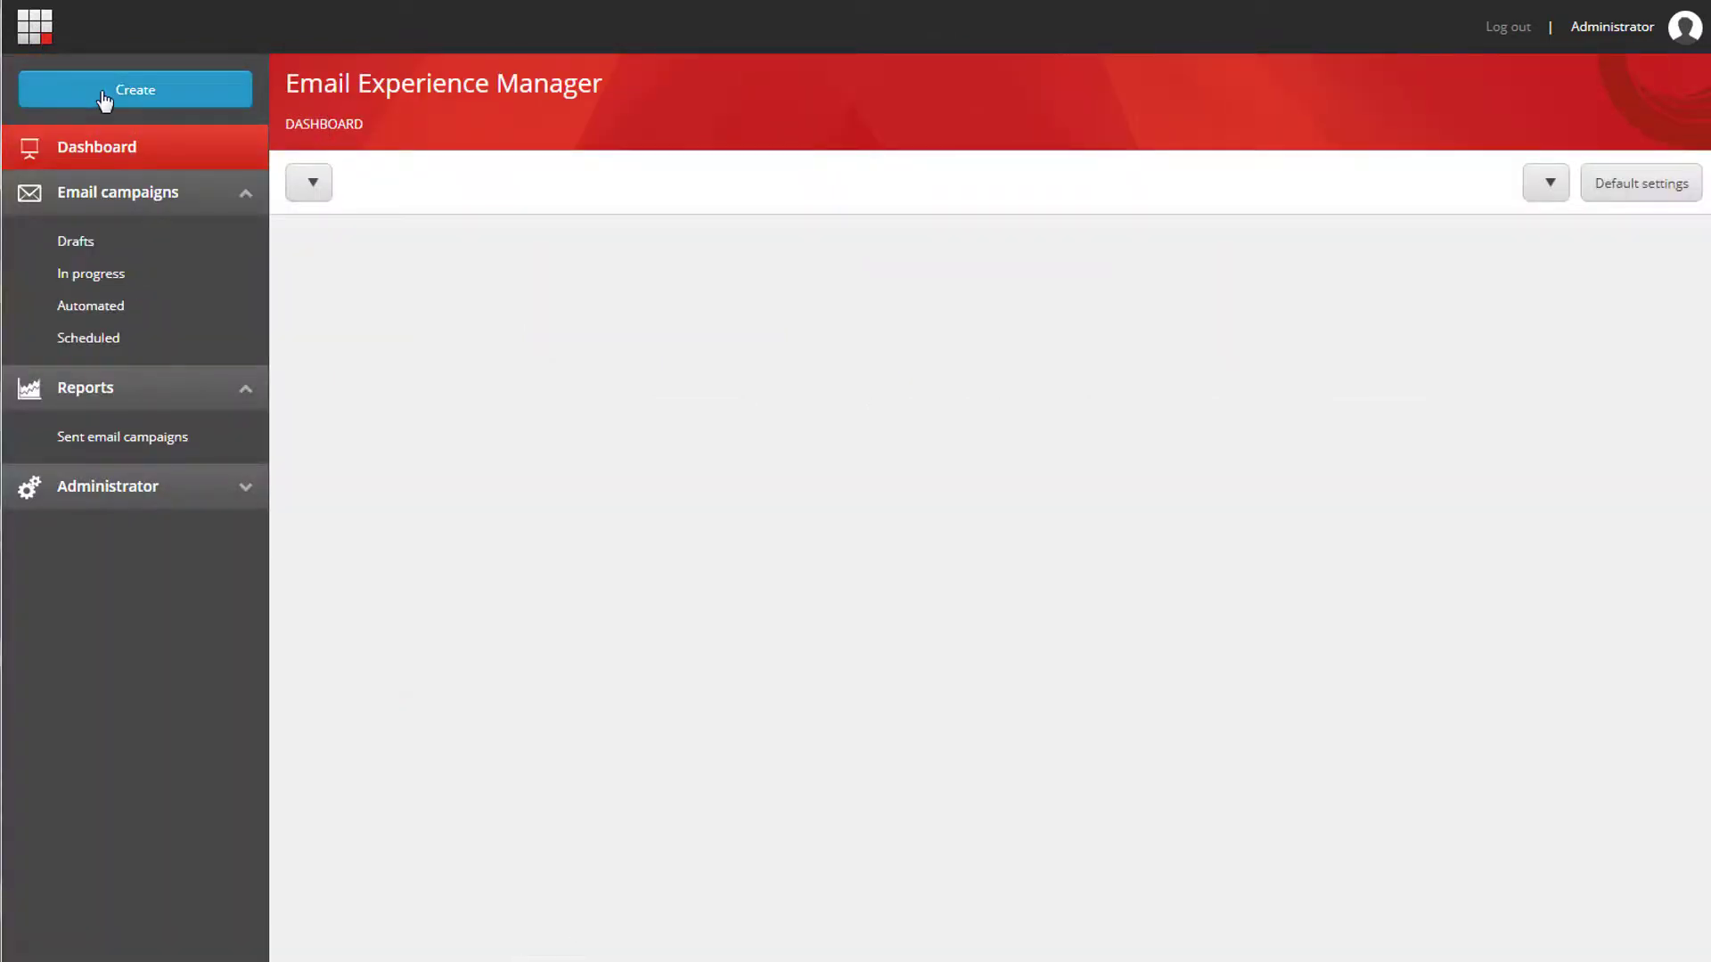
pyautogui.click(122, 113)
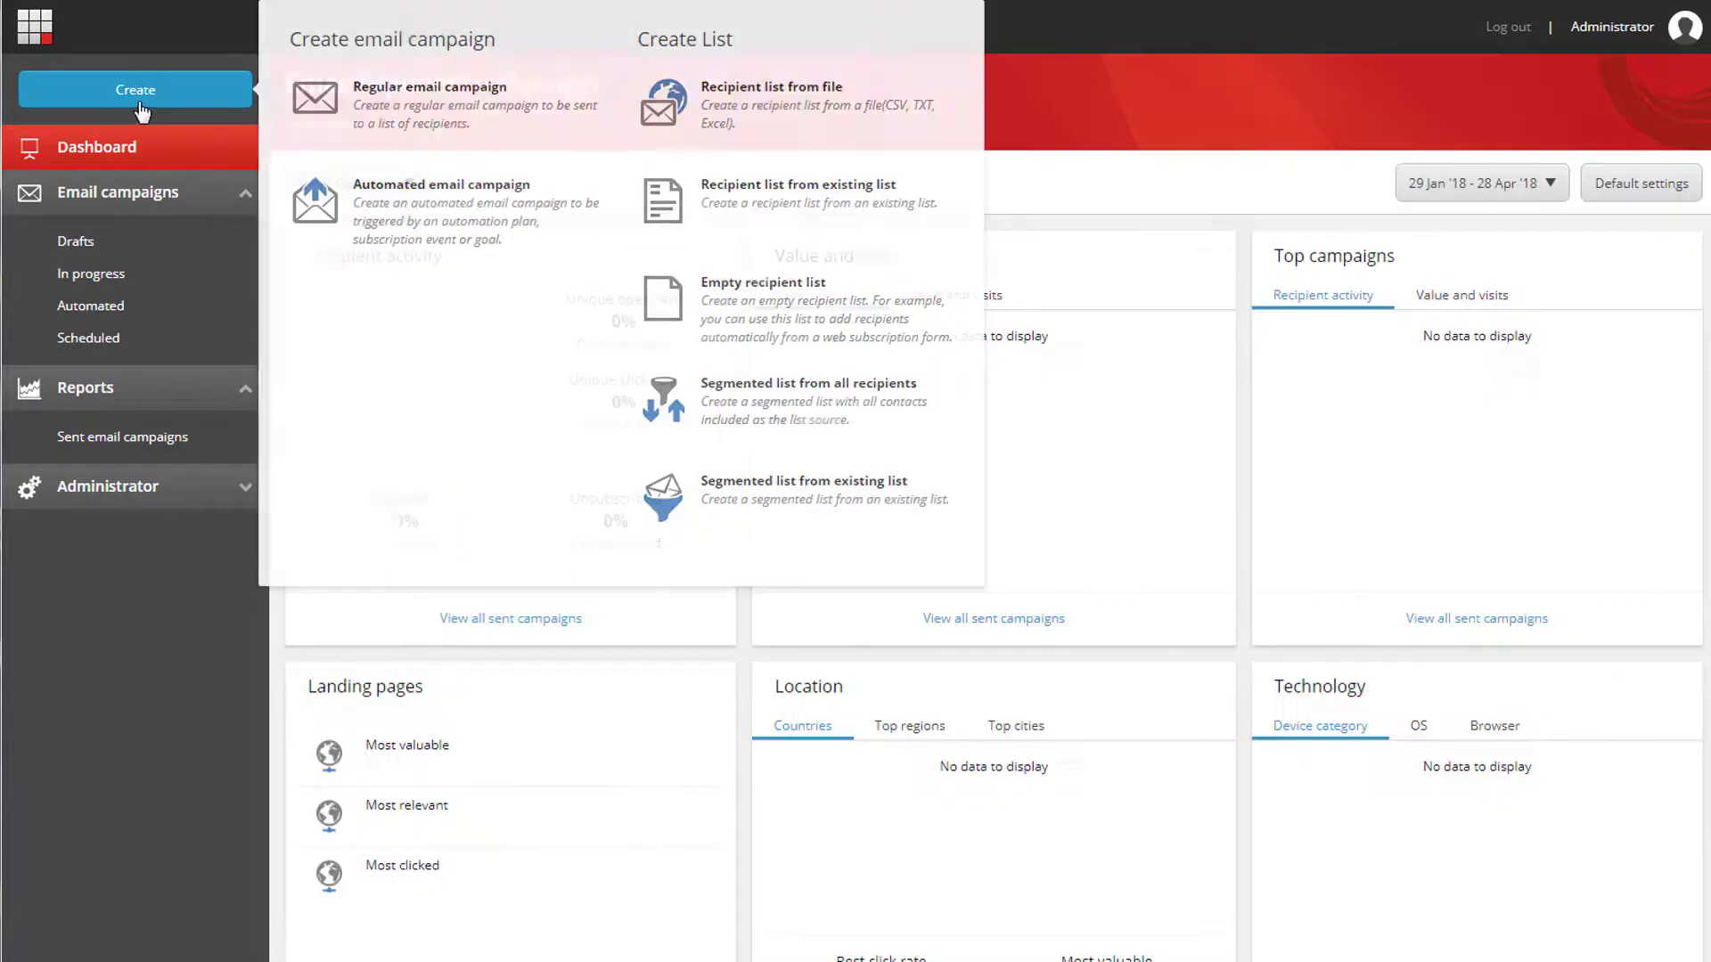
pyautogui.click(407, 124)
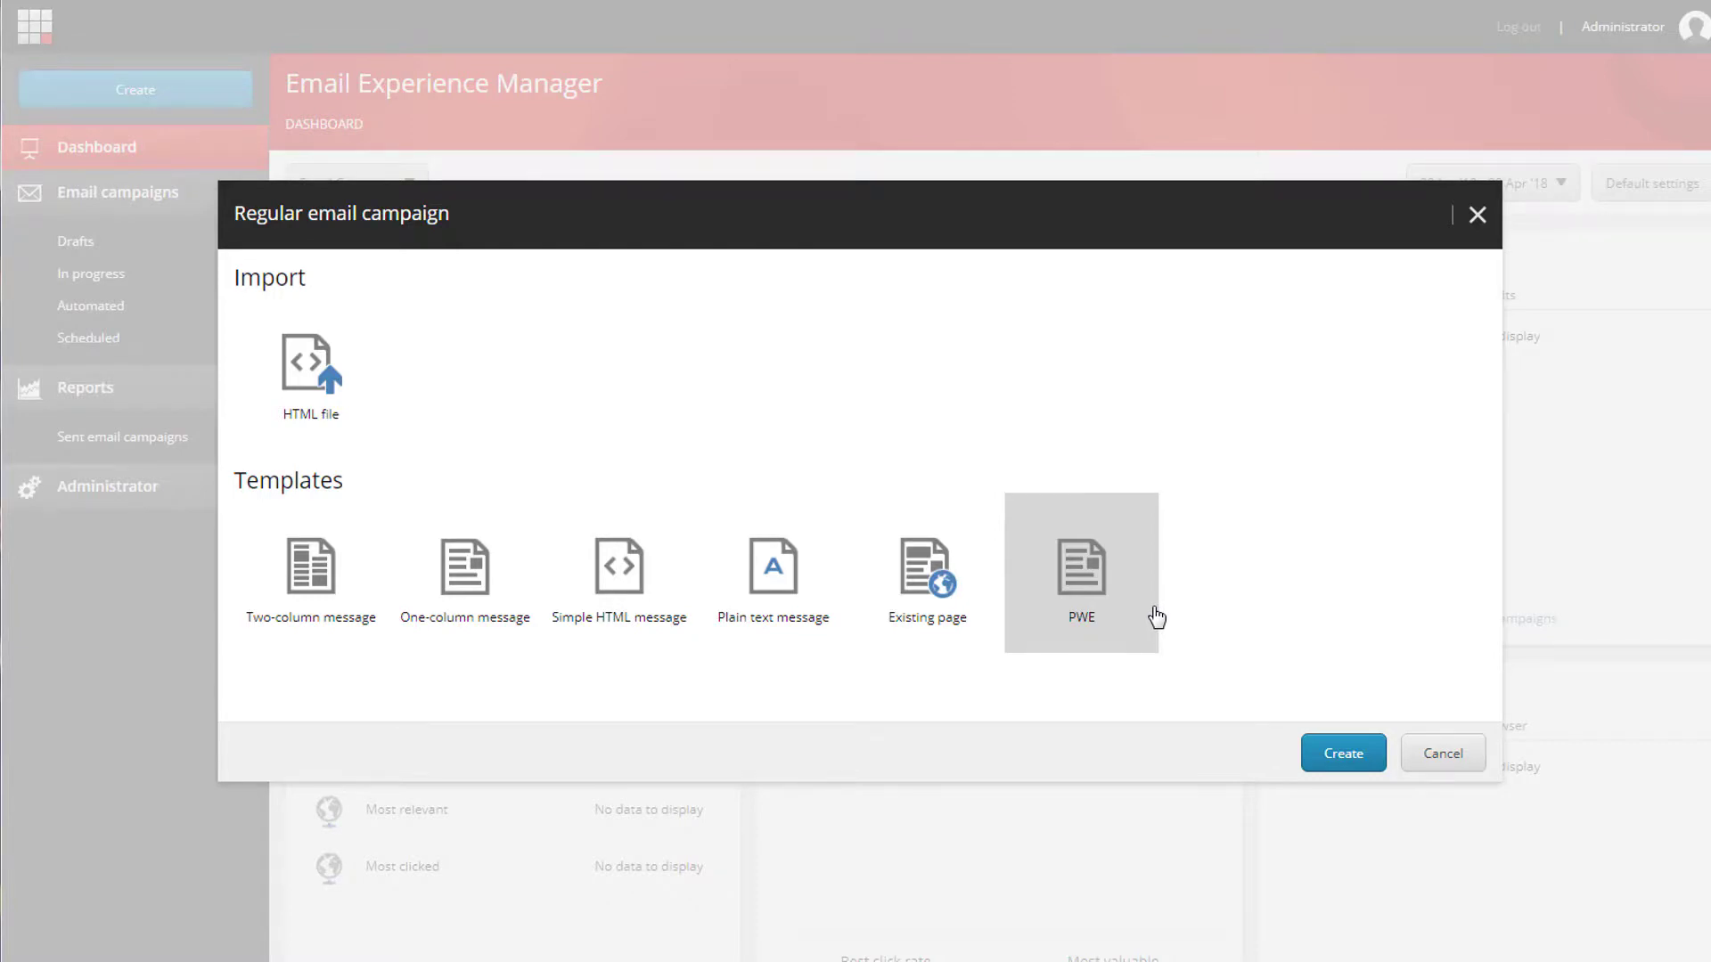
pyautogui.click(1452, 756)
pyautogui.click(214, 102)
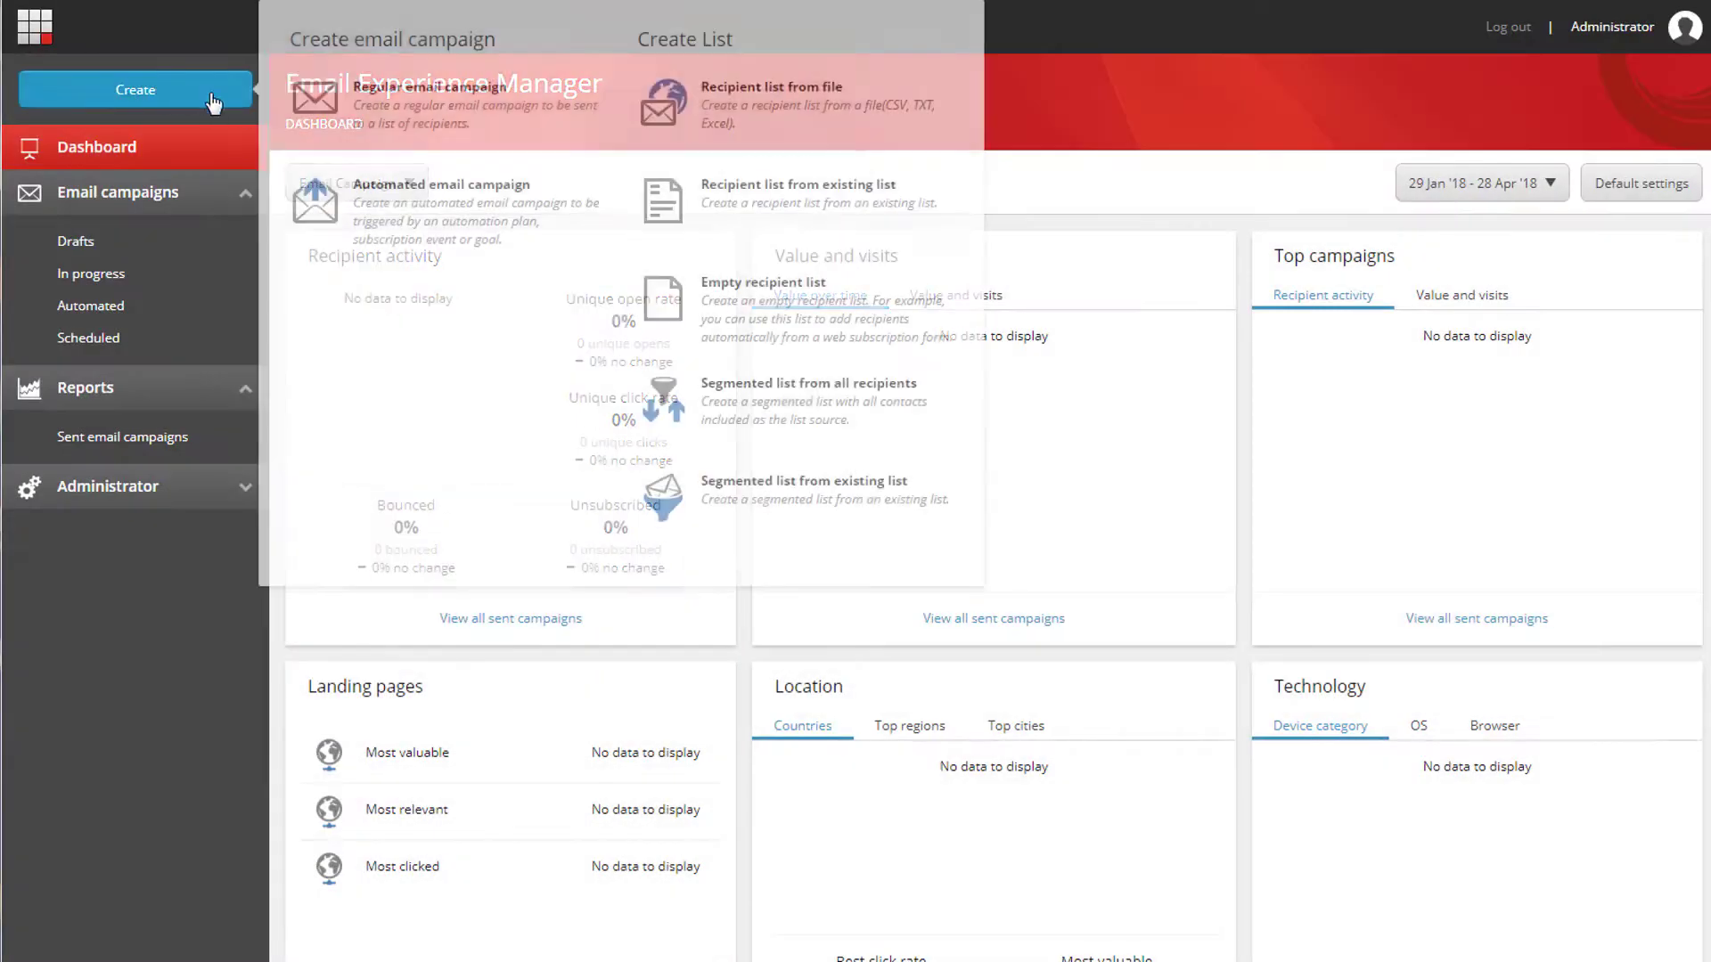
pyautogui.click(418, 214)
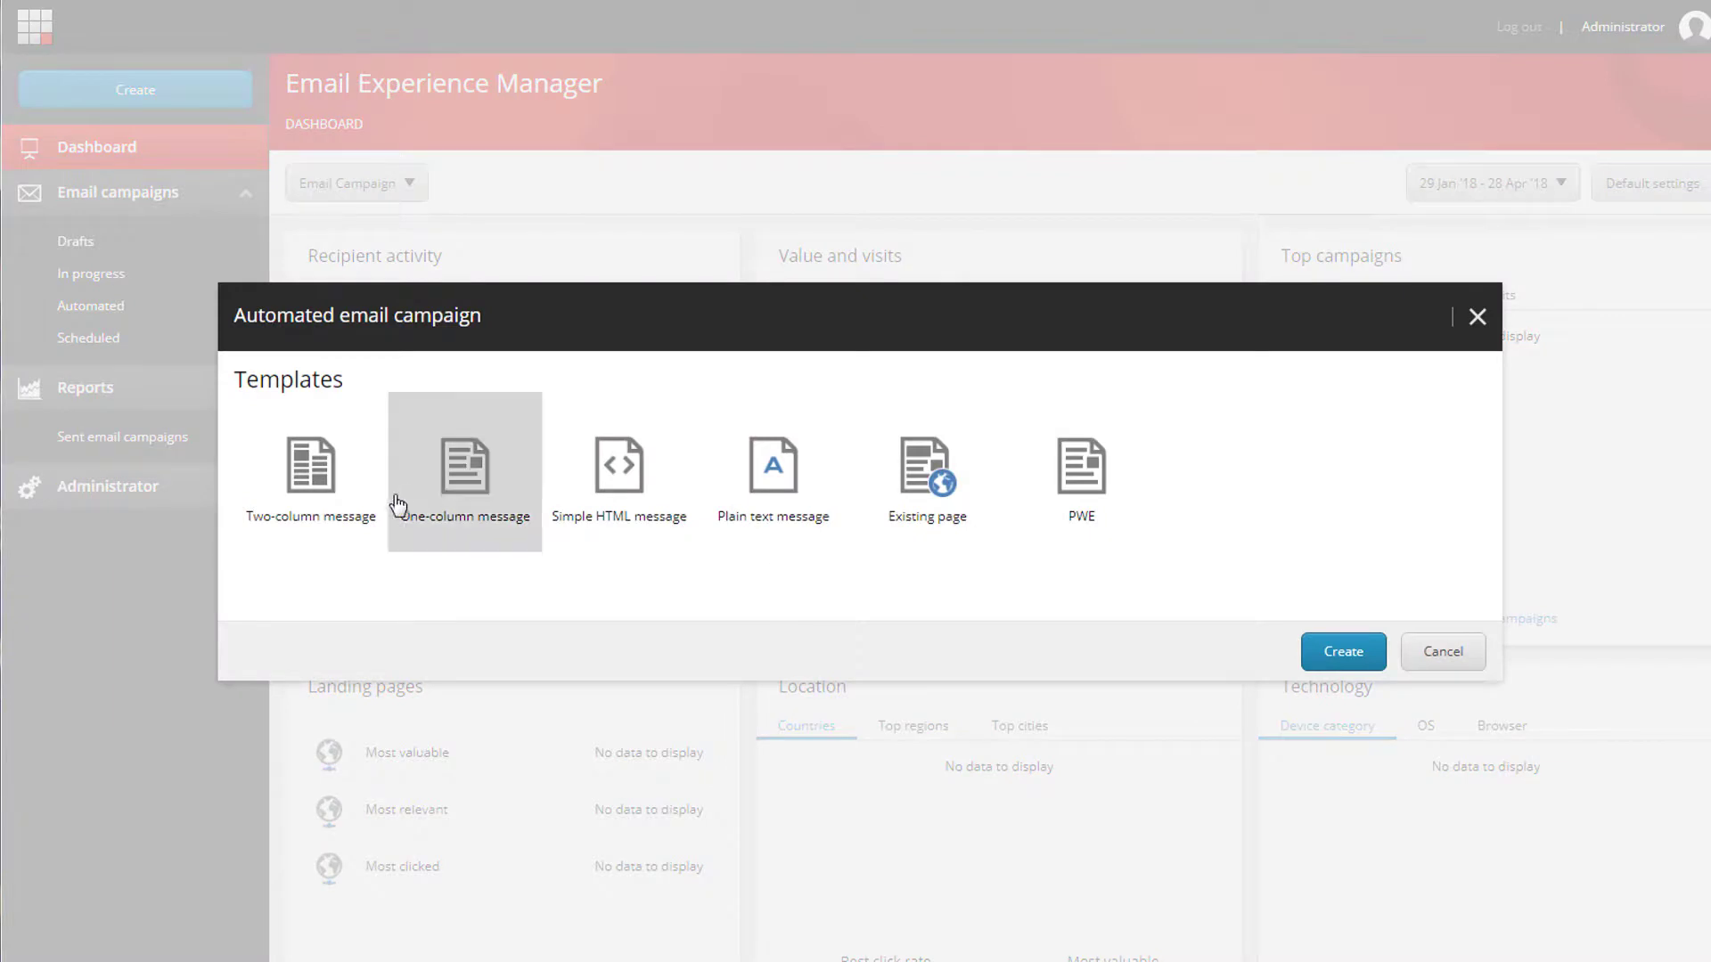